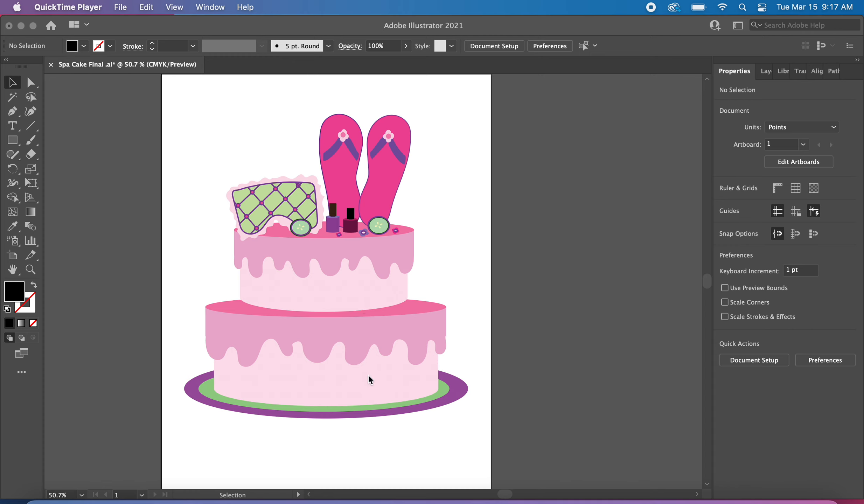
Copy the purple flower with its oval centre from the cake top and paste a duplicate onto the upper tier
click(370, 240)
scroll(368, 239, up, 6)
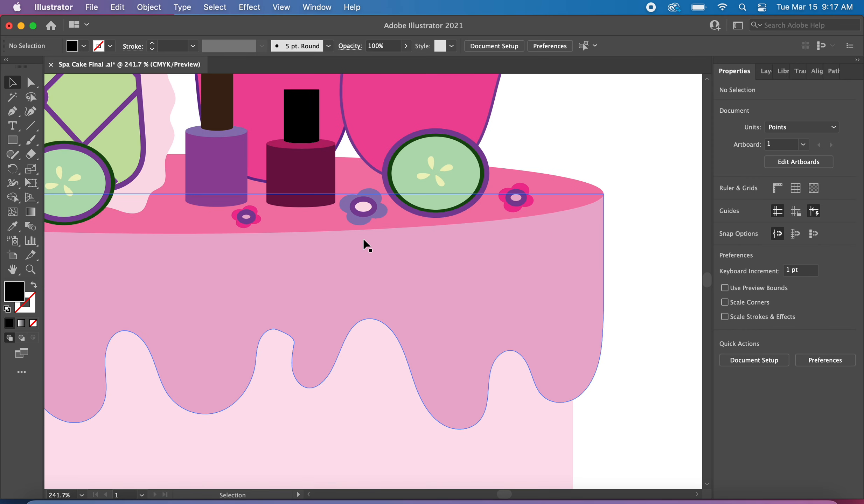
click(363, 196)
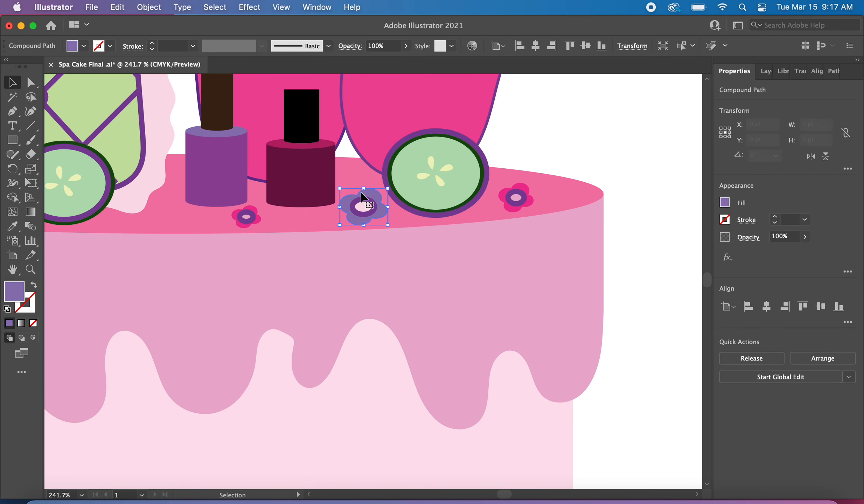
shift+click(365, 204)
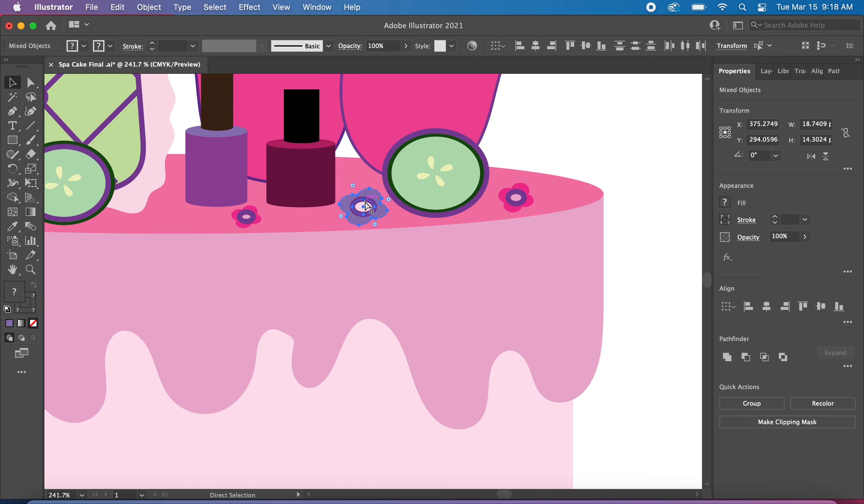
scroll(366, 206, down, 3)
scroll(366, 206, down, 2)
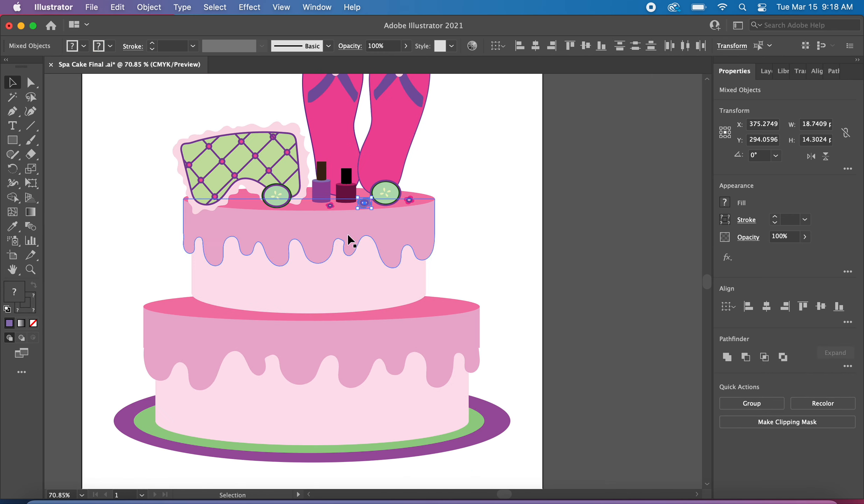
key(super+v)
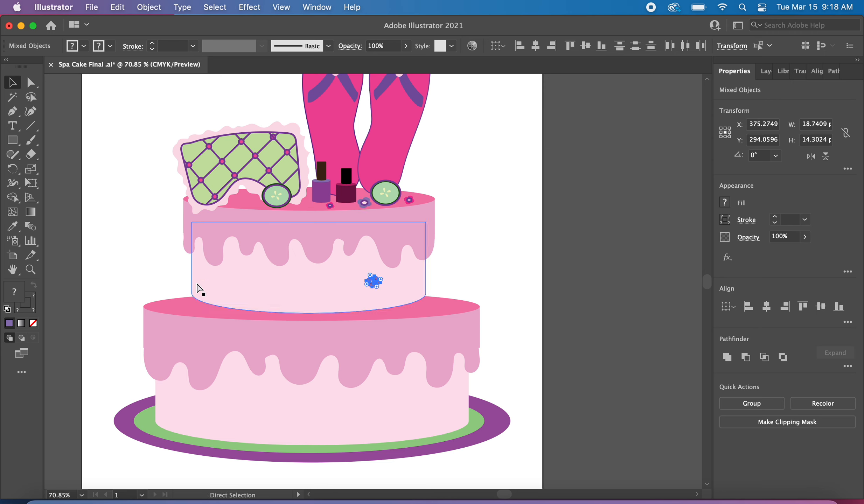
Place two more purple flower copies on the upper tier, one at its lower middle and one on its left part
click(319, 298)
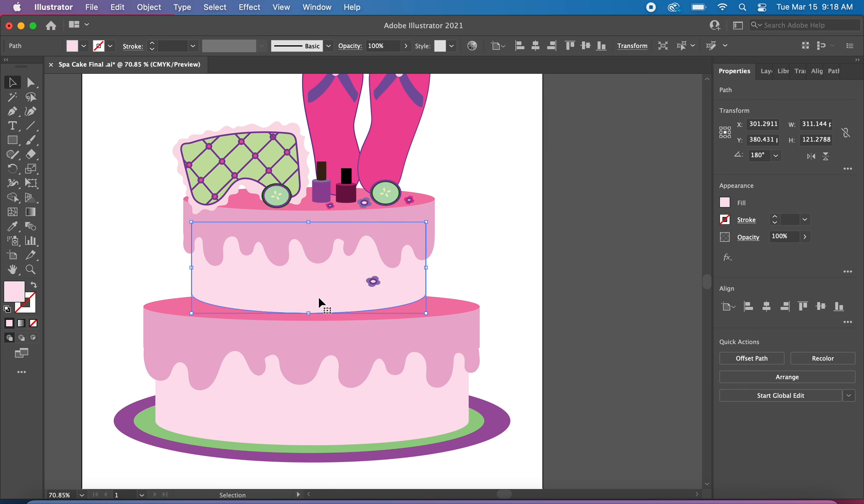
key(super+z)
drag(370, 285, 320, 302)
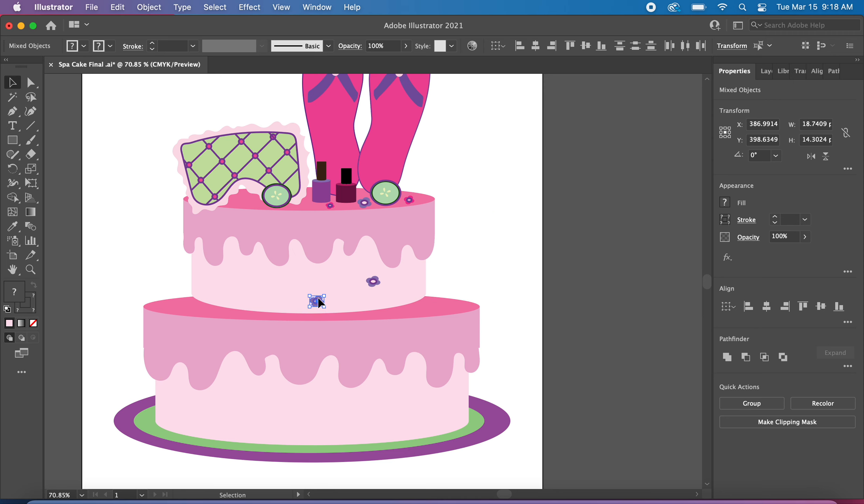
click(259, 287)
click(371, 283)
drag(370, 284, 239, 286)
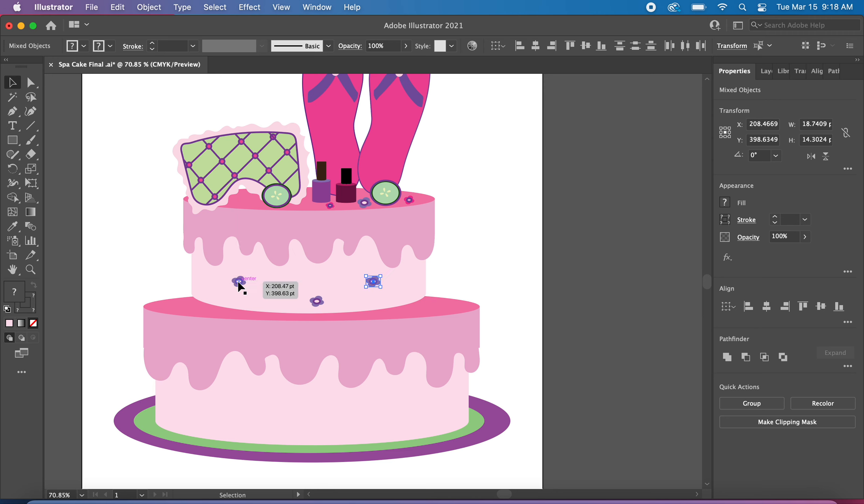
Add purple flower copies close to the right and left edges of the upper tier
click(375, 282)
drag(380, 284, 412, 297)
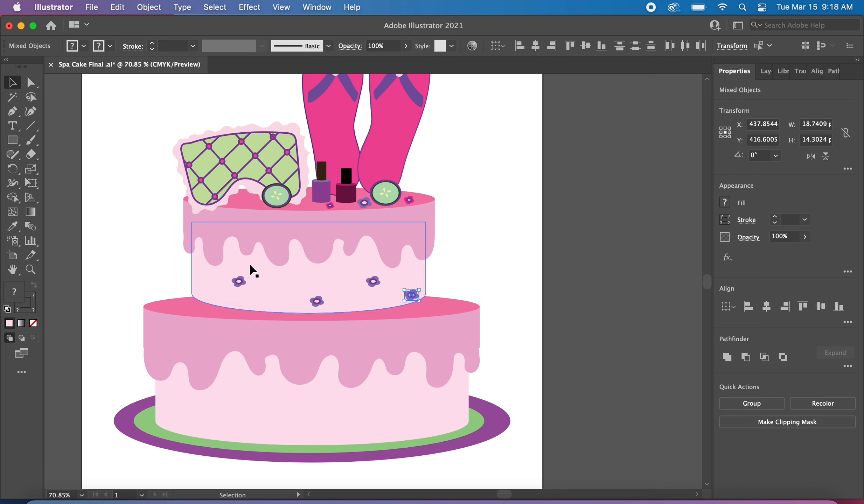
key(super+v)
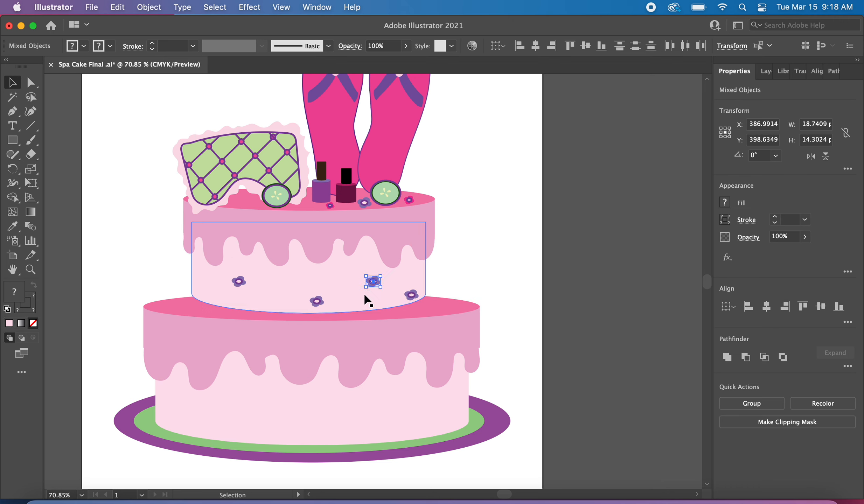
drag(373, 280, 185, 296)
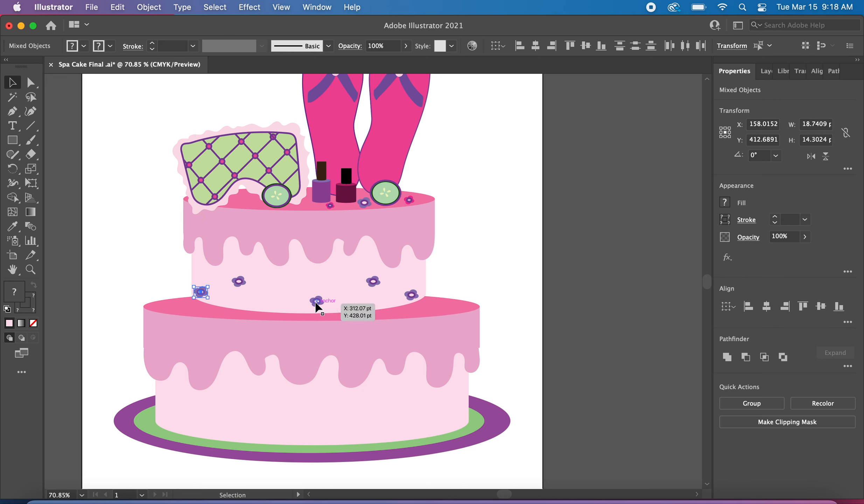
Paste another purple flower near the upper tier's bottom edge, just left of the middle flower
click(205, 434)
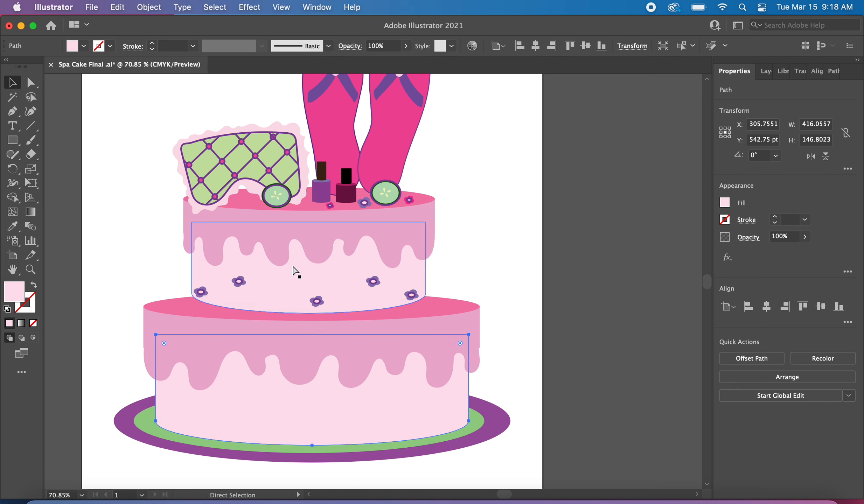
key(super+v)
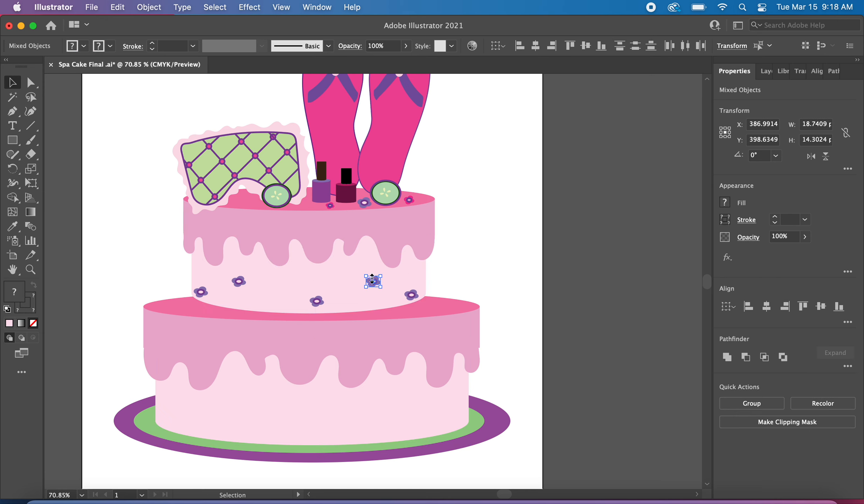
drag(372, 286, 277, 305)
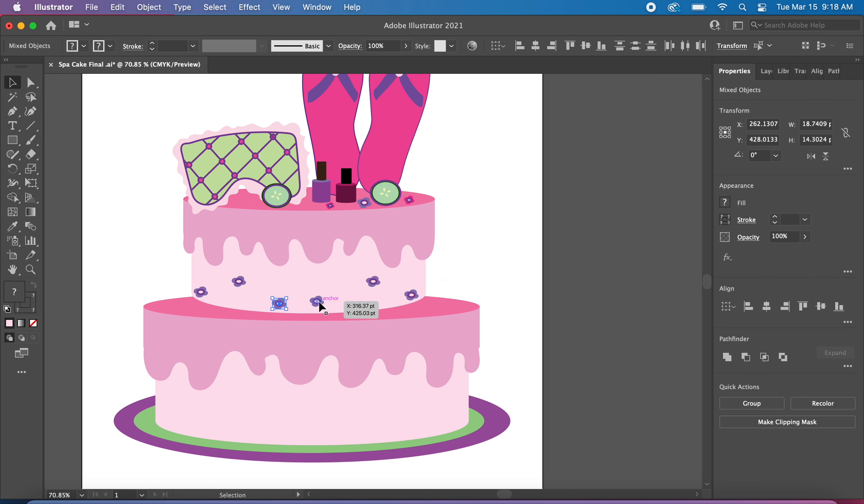
Select the upper tier's middle flower together with its oval centre and move it slightly upward
scroll(319, 307, up, 3)
click(315, 301)
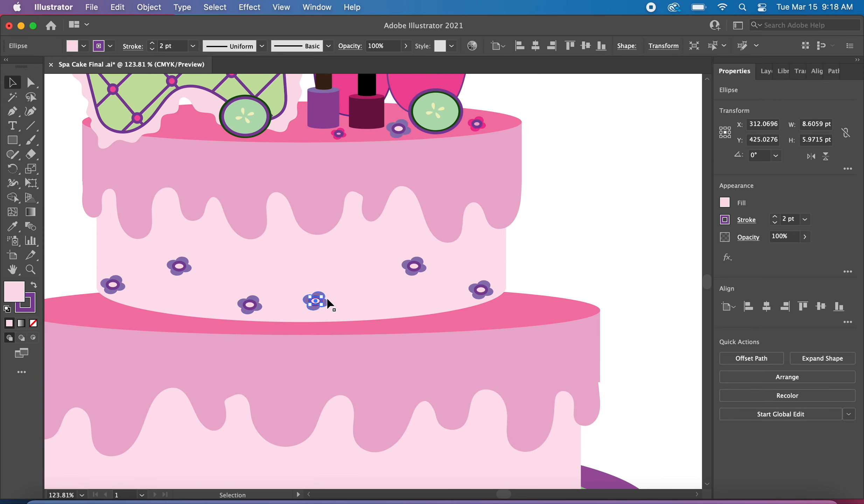
shift+click(324, 303)
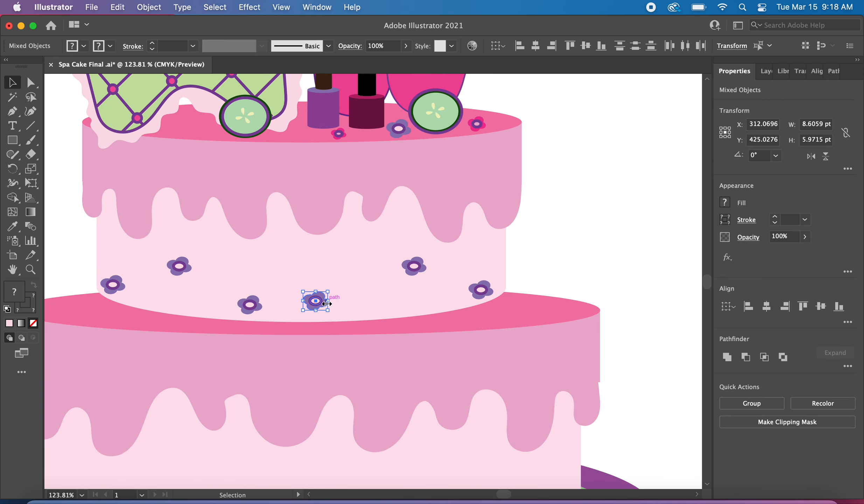
mouse_move(323, 303)
mouse_down()
mouse_move(333, 301)
mouse_move(325, 294)
mouse_up()
scroll(349, 305, down, 4)
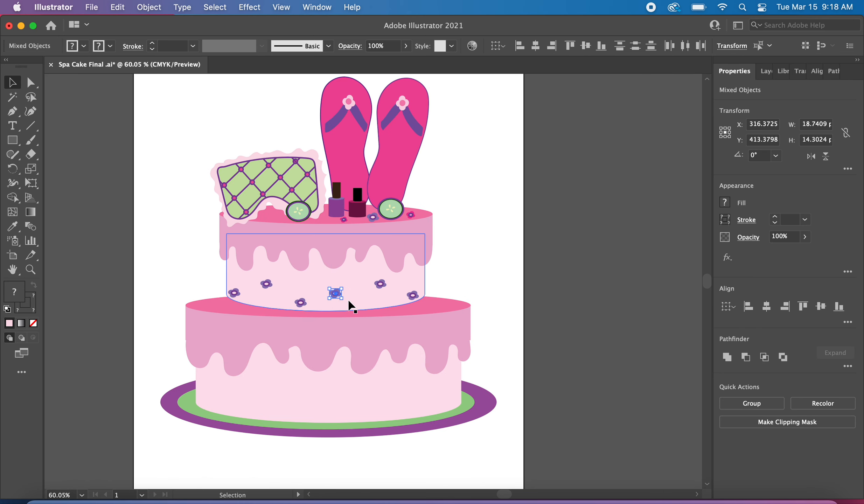
Paste two purple flowers onto the left part of the lower tier, below the icing drips
click(302, 403)
key(super+v)
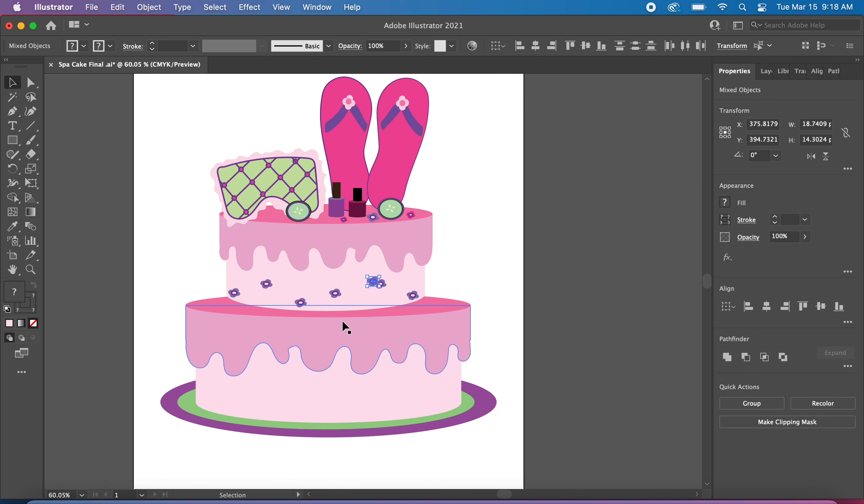
drag(374, 283, 215, 397)
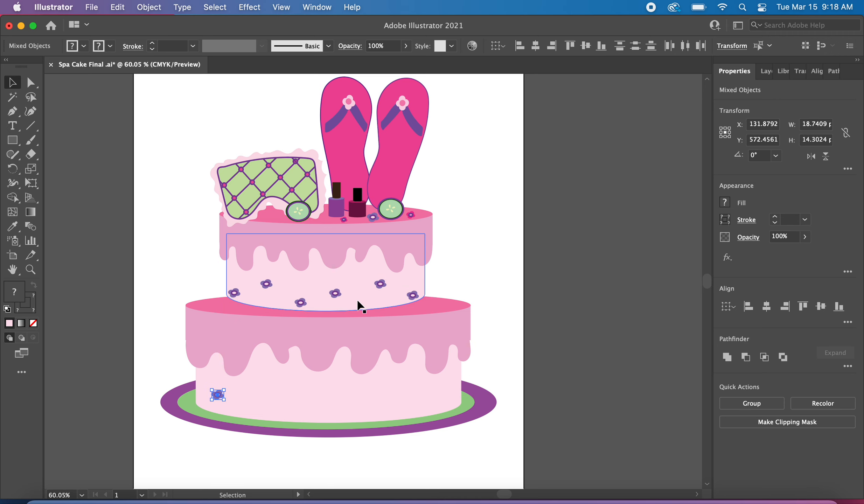
click(295, 403)
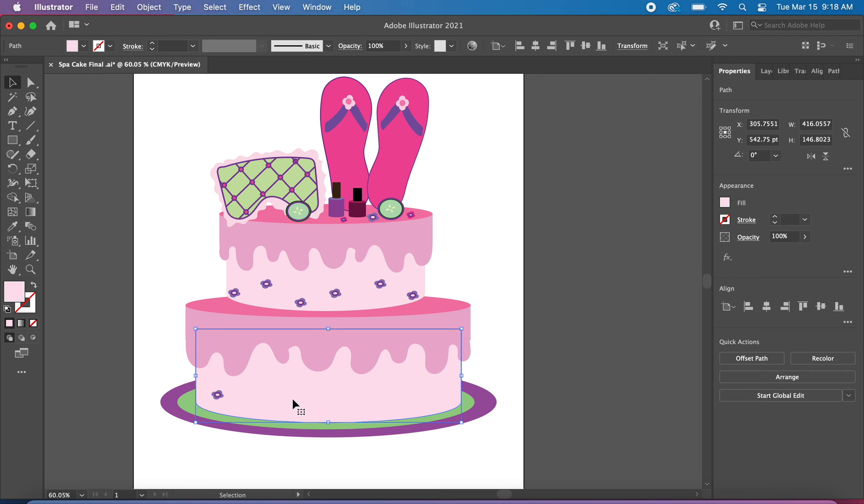
key(cmd+v)
drag(367, 289, 260, 394)
Place two purple flower copies on the lower tier's middle part, one near the bottom edge and one higher to its right
key(cmd+v)
drag(373, 284, 303, 414)
key(super+z)
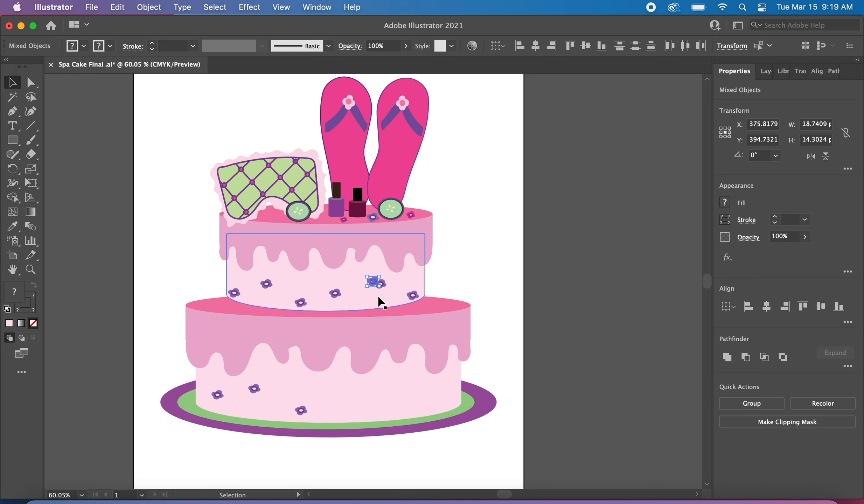
drag(375, 285, 348, 398)
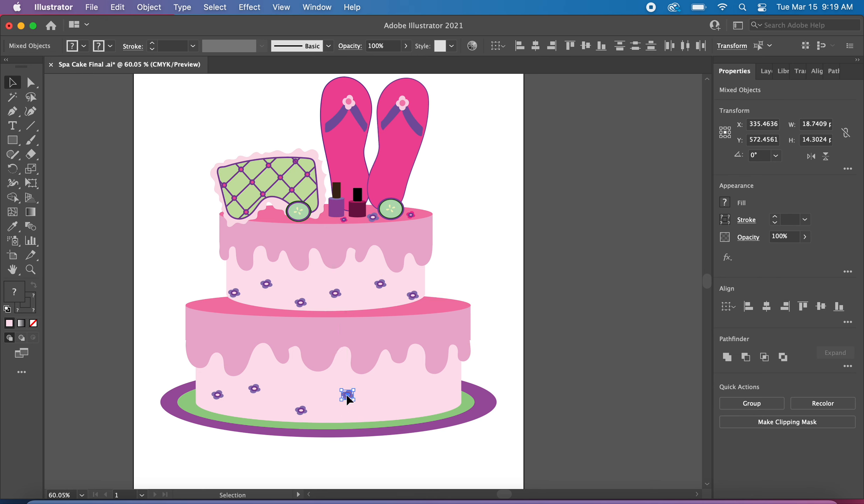
Place two purple flower copies on the lower tier's right part, one near the bottom and one by the right edge, and deselect
key(super+z)
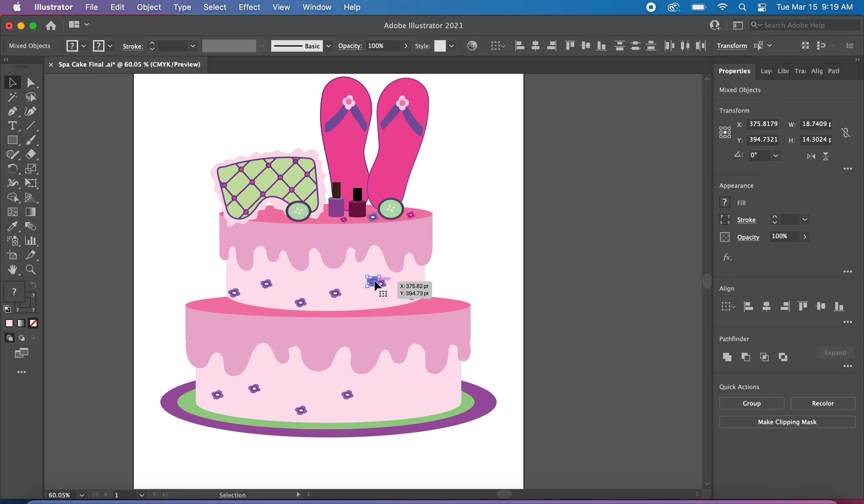
drag(375, 285, 400, 414)
key(super+v)
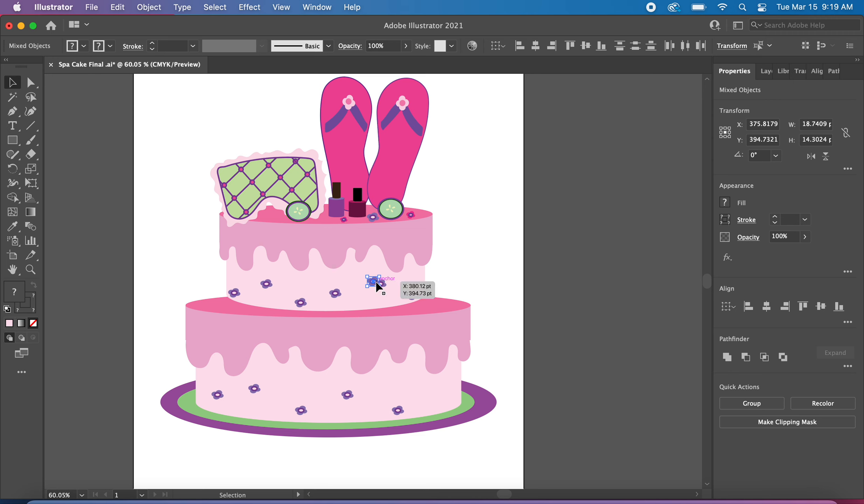
drag(375, 285, 438, 399)
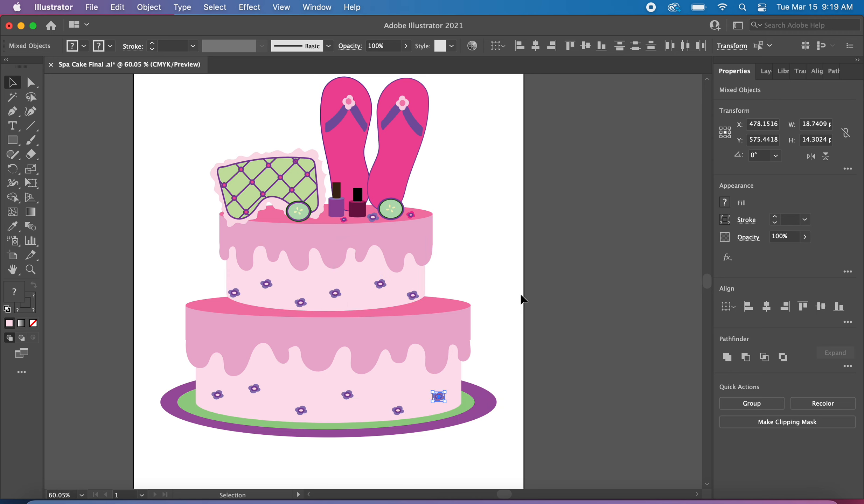
click(587, 246)
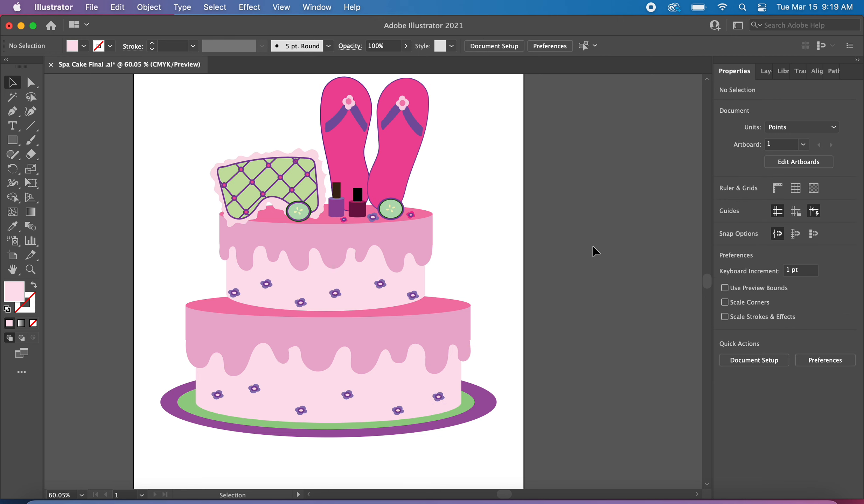
Draw a background rectangle about 568 by 637 pt over the whole cake and send it to the back
scroll(601, 245, down, 1)
scroll(601, 244, down, 1)
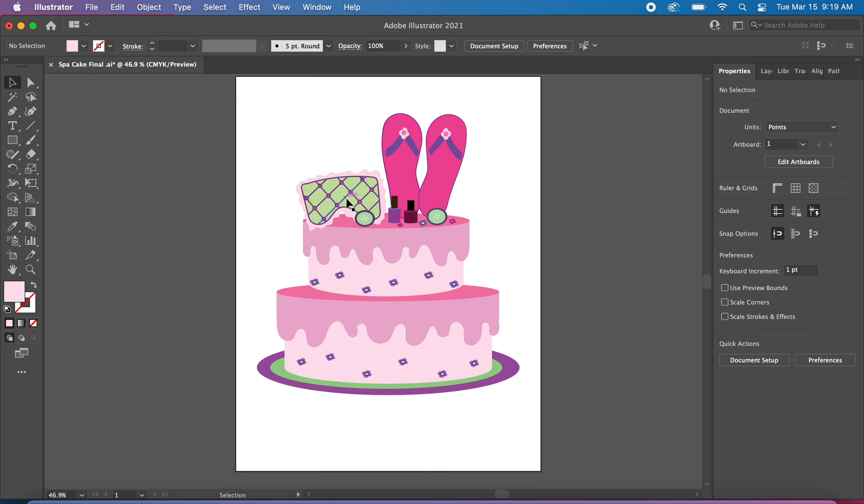
click(15, 141)
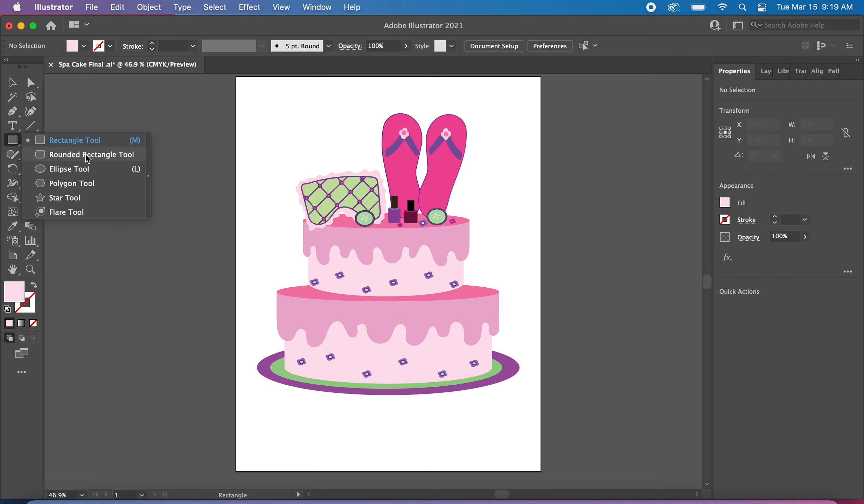
click(86, 140)
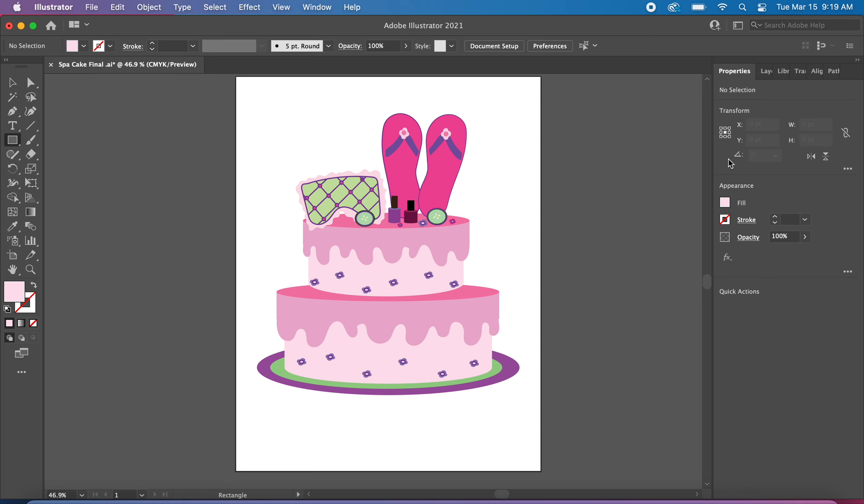
drag(249, 87, 531, 404)
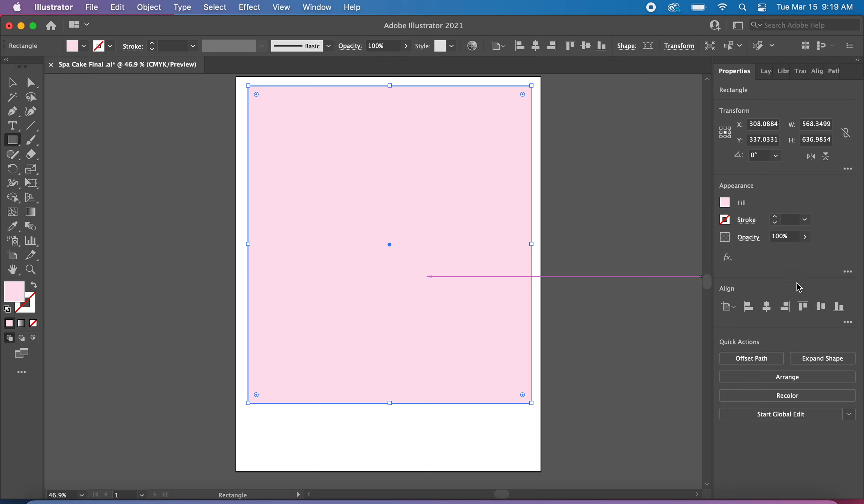
click(792, 382)
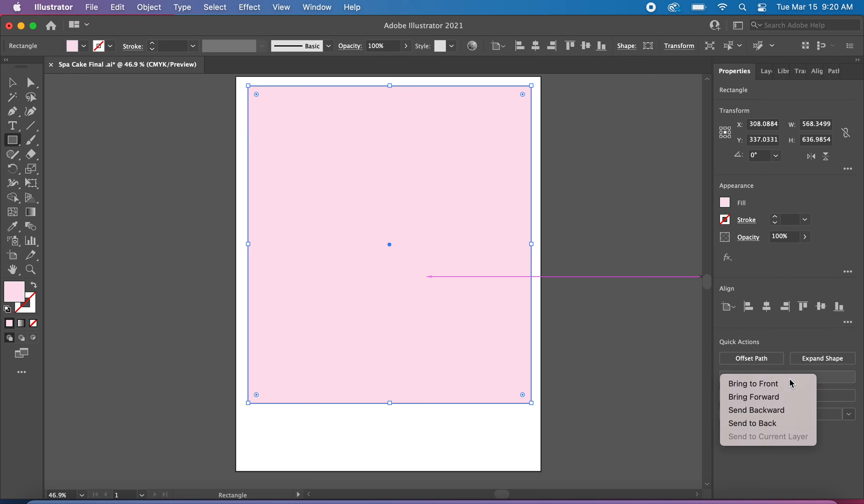
click(775, 425)
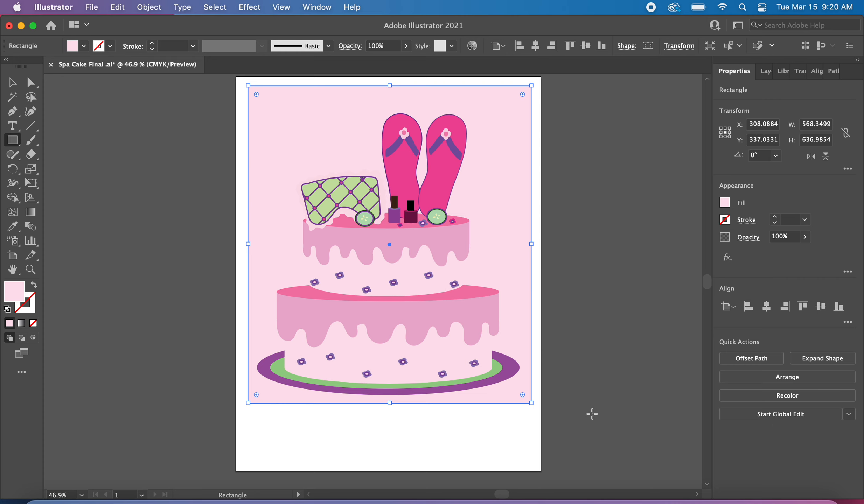
Set the background rectangle's fill to a light blue with 38% cyan and 15% magenta
click(725, 203)
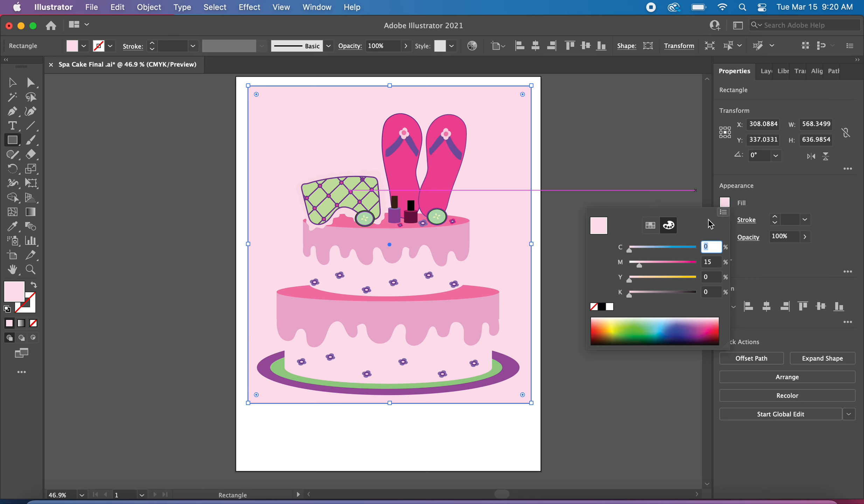
click(667, 248)
drag(663, 251, 657, 252)
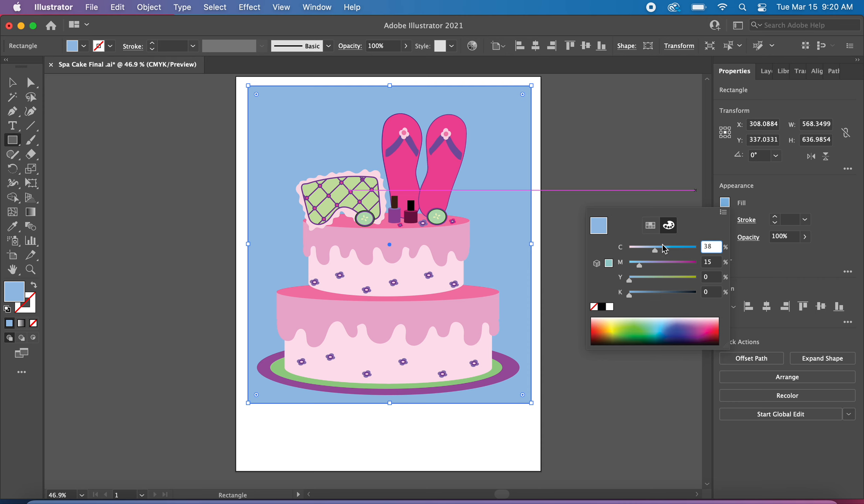
Try an orange and a green swatch as the background rectangle's fill
click(650, 225)
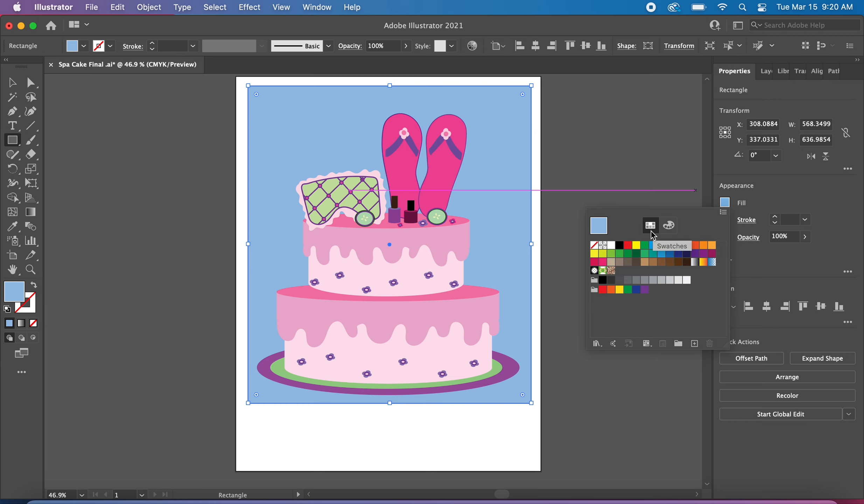
click(713, 246)
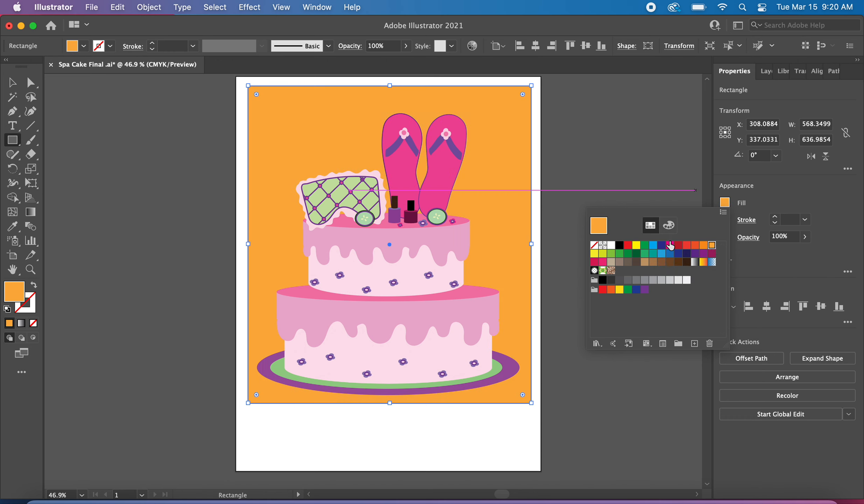
click(644, 246)
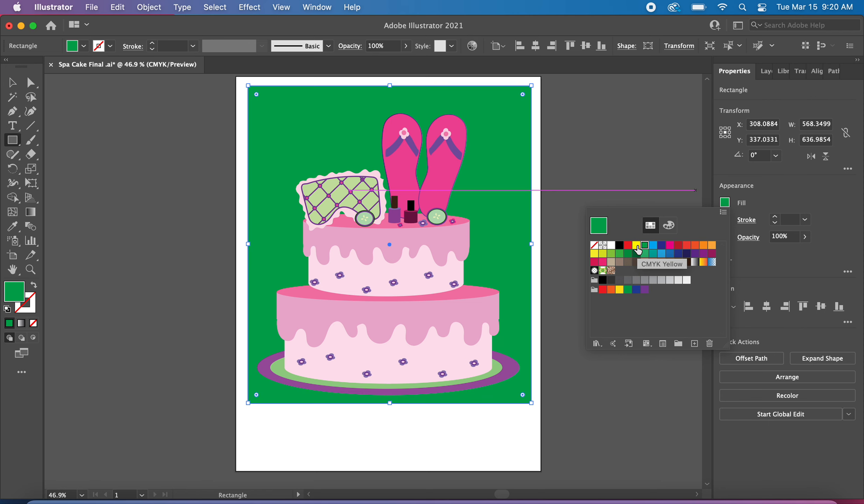
Fill the background rectangle with CMYK Yellow and soften it to peach with 18% magenta and 43% yellow
click(637, 245)
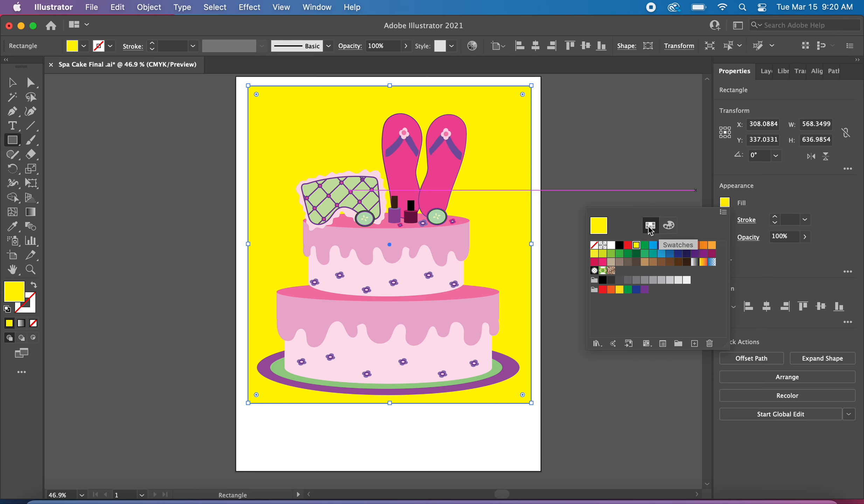
click(668, 226)
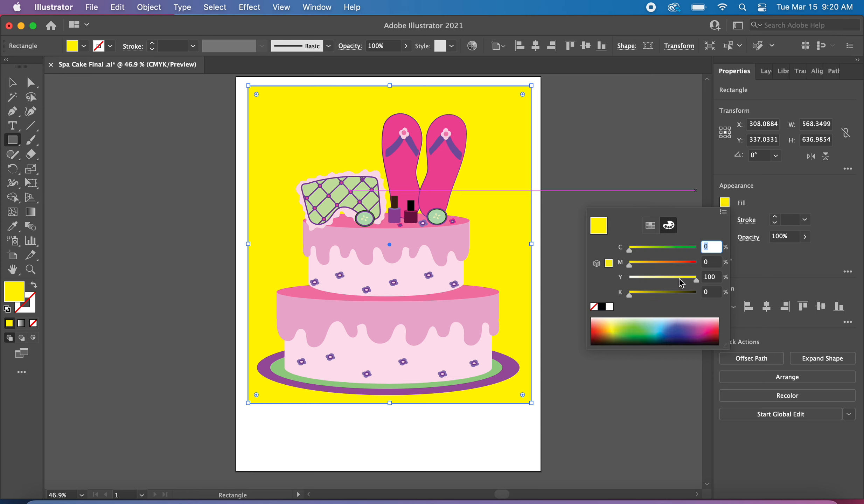
drag(697, 280, 641, 269)
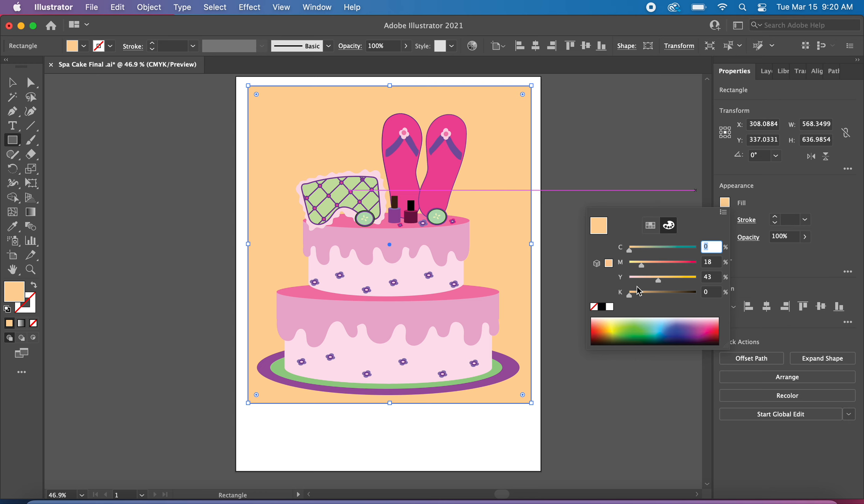
Fill the background rectangle with the bright blue swatch and lower its cyan to 32% for a pale blue
click(650, 227)
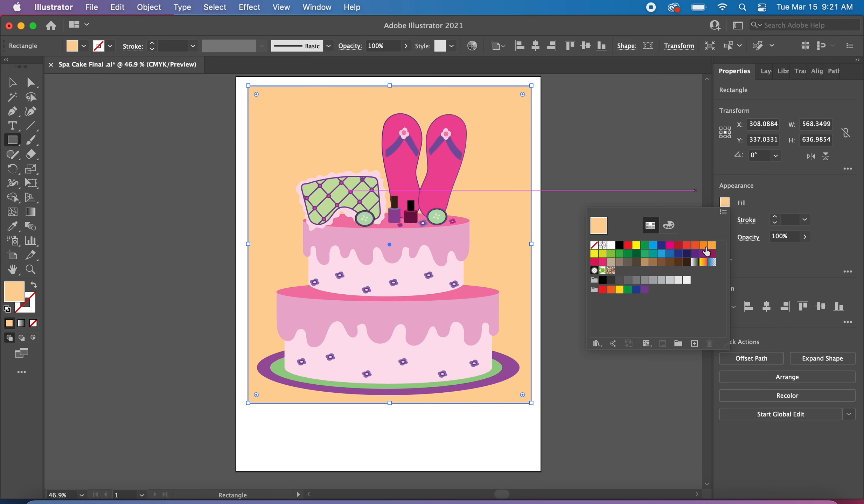
click(661, 256)
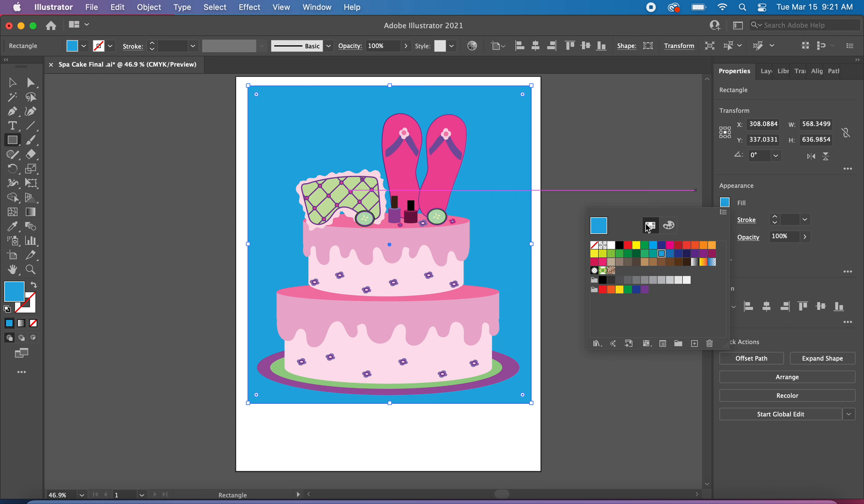
click(669, 225)
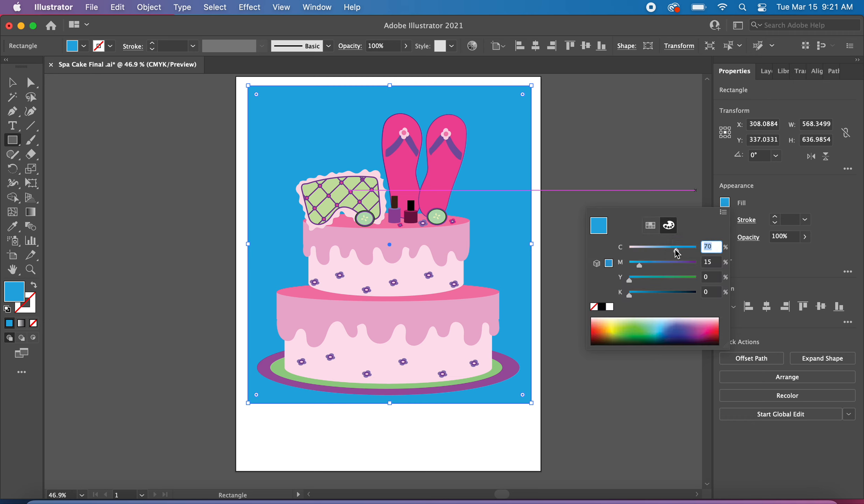
drag(678, 253, 652, 255)
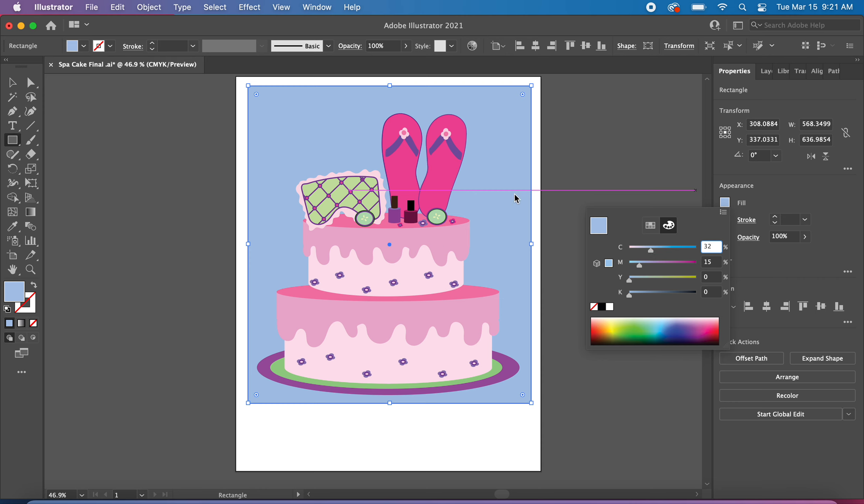
click(566, 164)
Examine the flip-flops, eye mask and other cake toppings up close against the blue background
scroll(551, 168, up, 5)
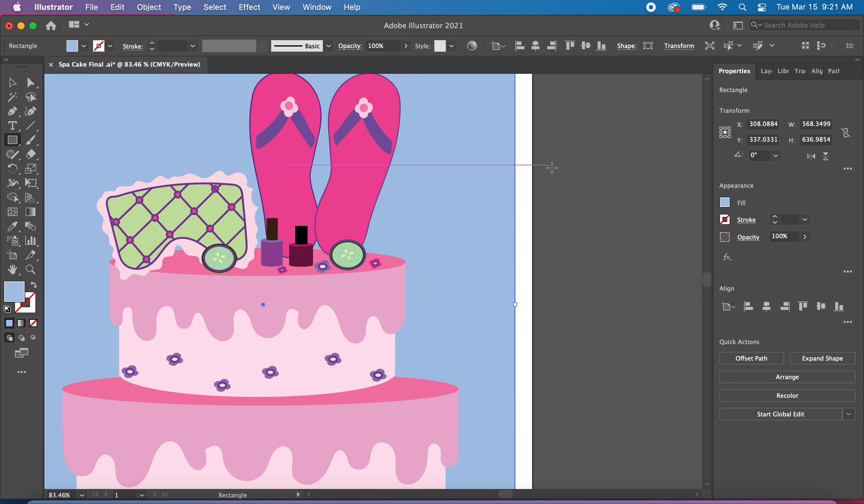
scroll(551, 167, left, 3)
scroll(551, 168, left, 1)
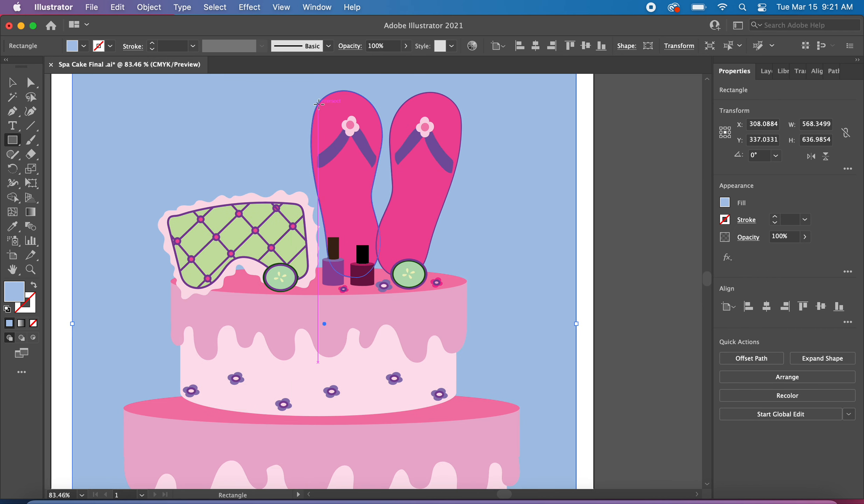
scroll(321, 106, up, 1)
scroll(321, 106, up, 4)
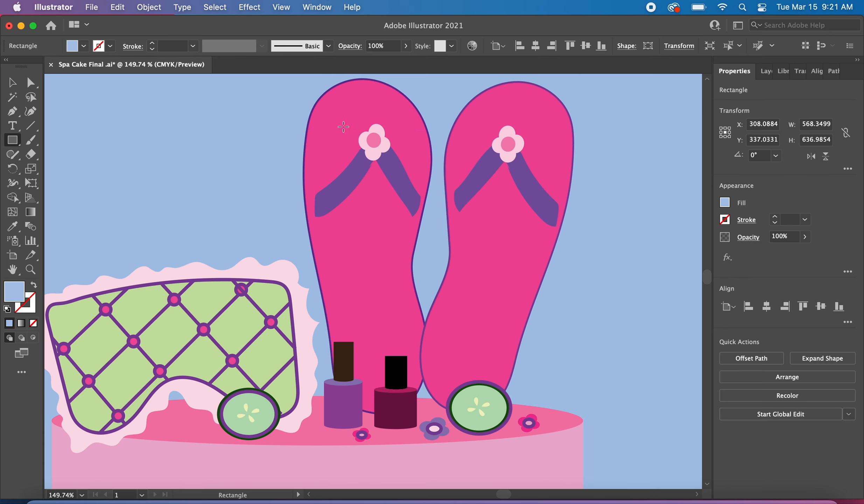
scroll(393, 327, down, 3)
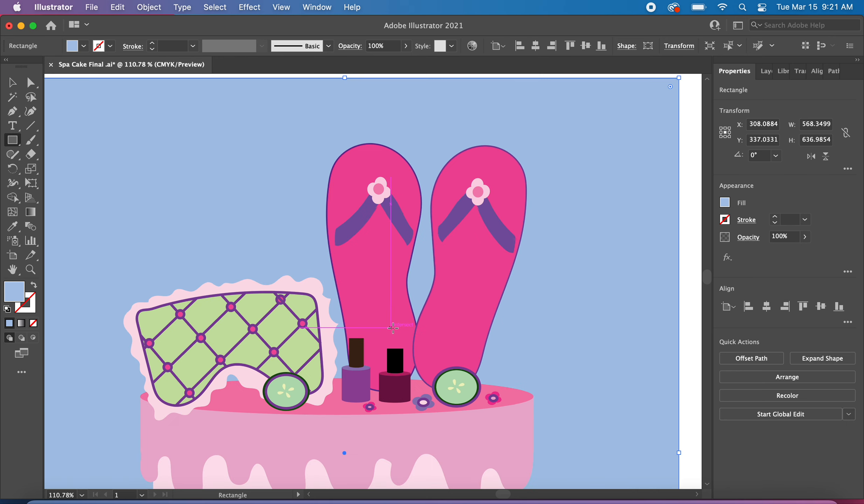
scroll(393, 328, down, 5)
scroll(398, 325, down, 2)
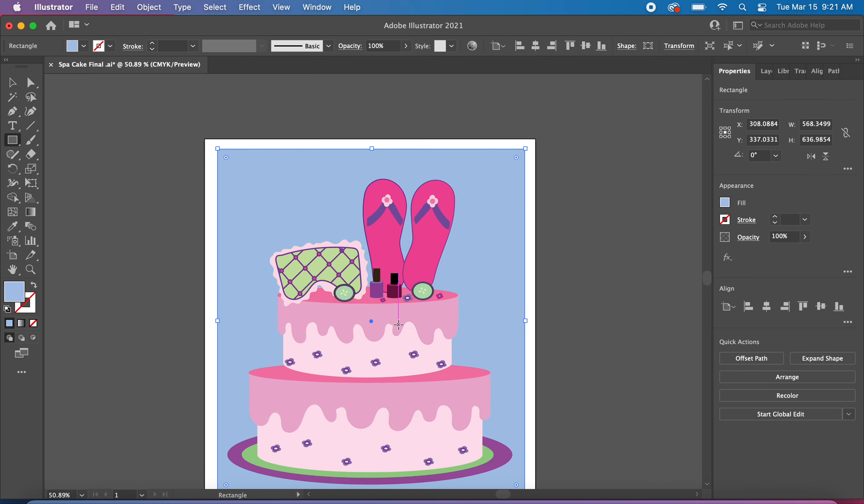
Round all four corners of the blue background rectangle moderately and deselect it
scroll(399, 325, down, 2)
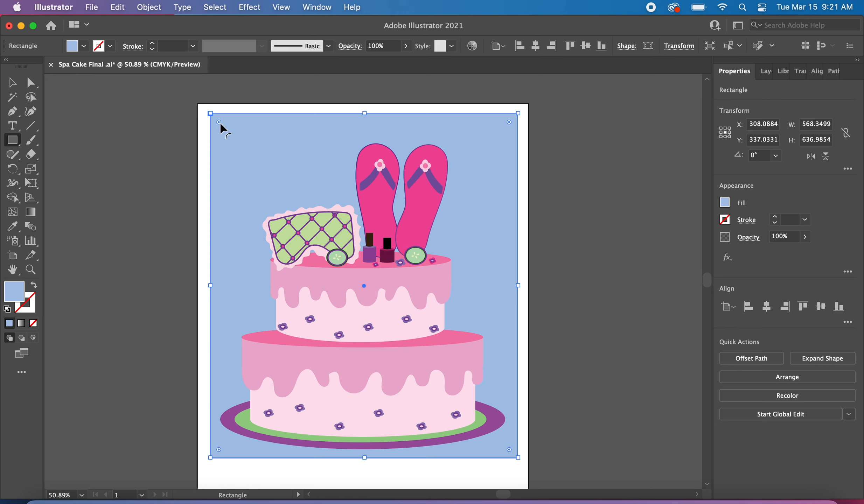
drag(218, 122, 232, 135)
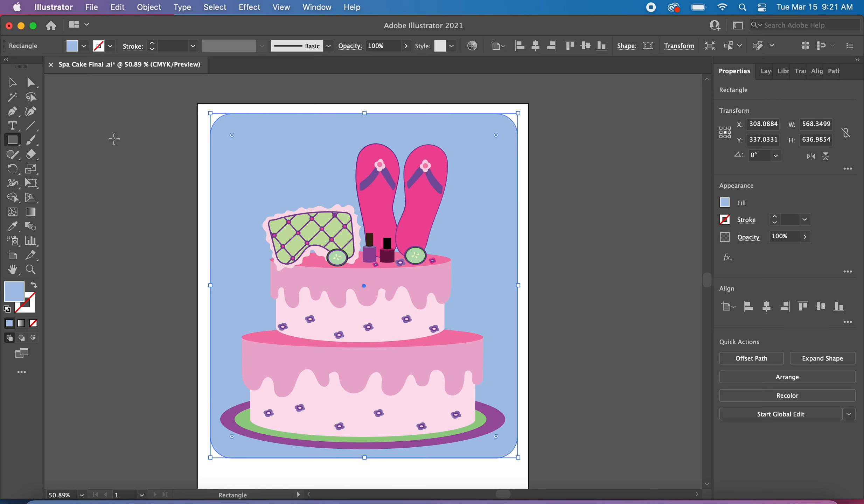
scroll(277, 158, down, 2)
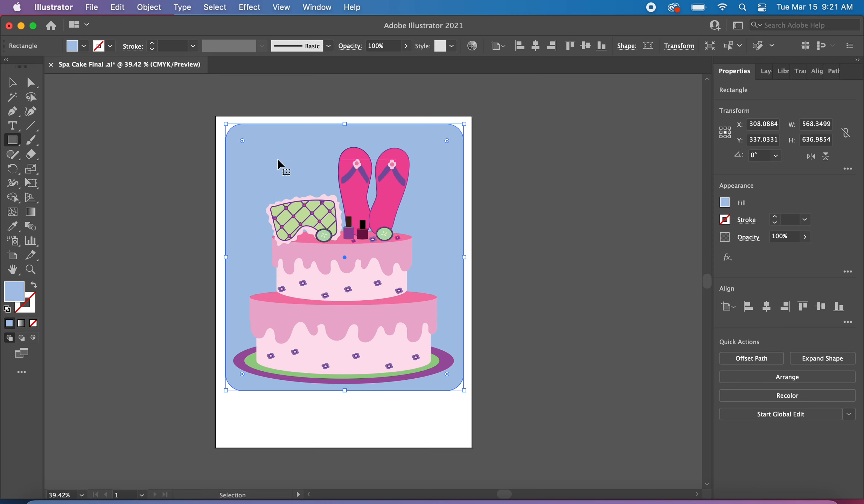
shift+super+click(279, 162)
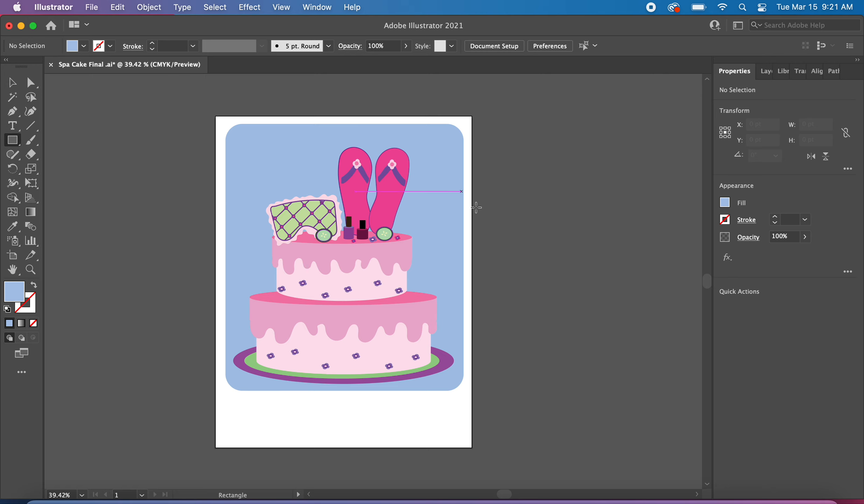
Add the point text "Spa Cake" on the white area below the blue background
click(14, 126)
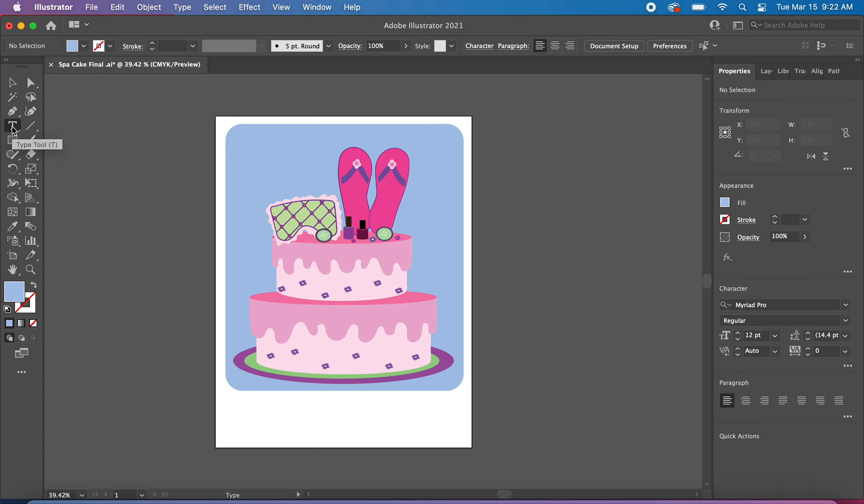
click(276, 407)
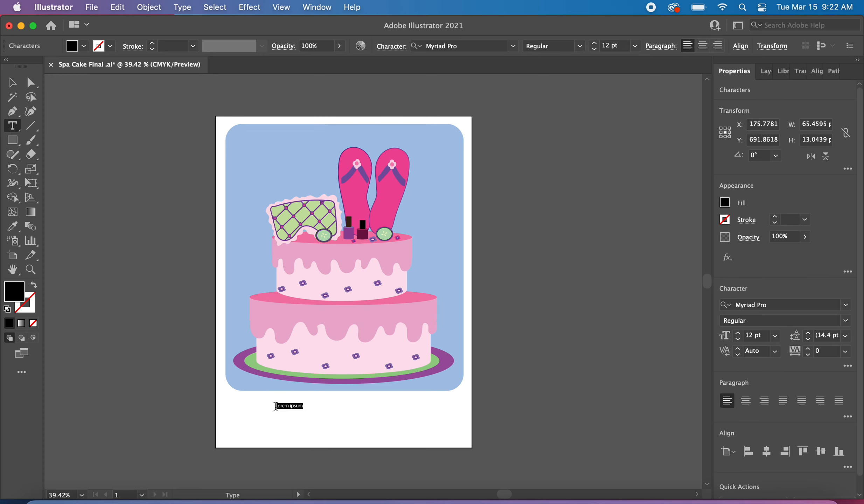
scroll(276, 406, up, 5)
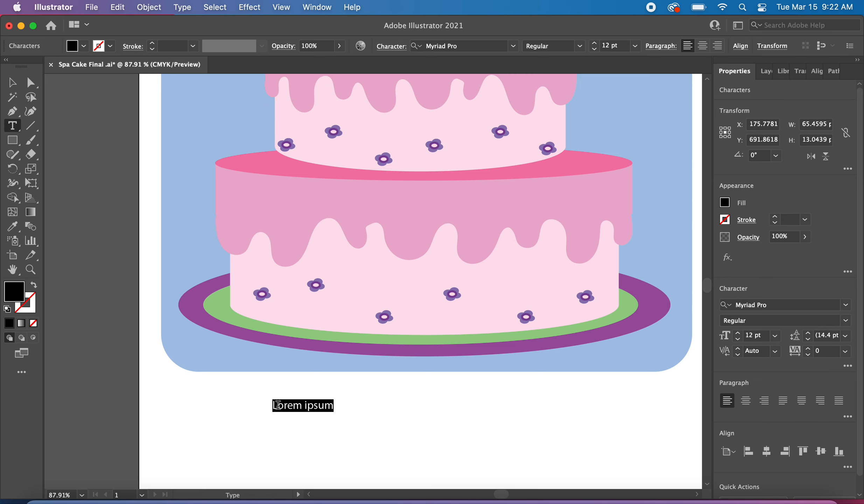
text(Spa Cake)
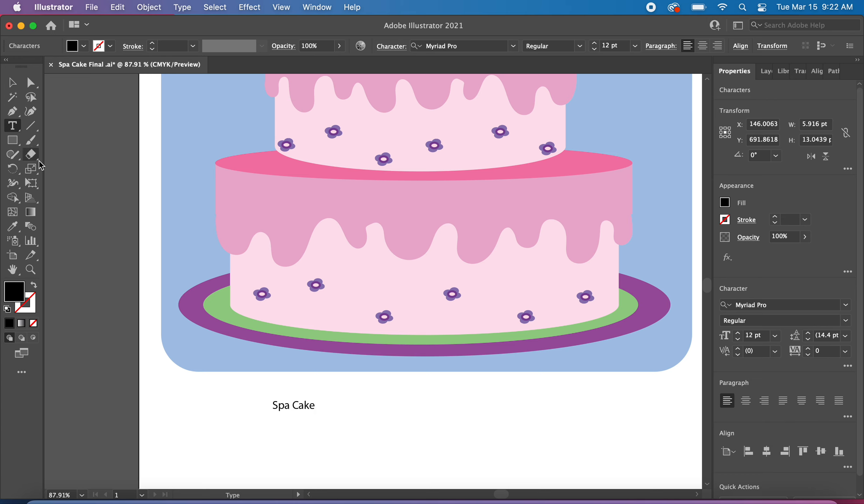
Enlarge the "Spa Cake" text to about 344 by 73 pt and position it roughly centred just under the blue background
click(12, 88)
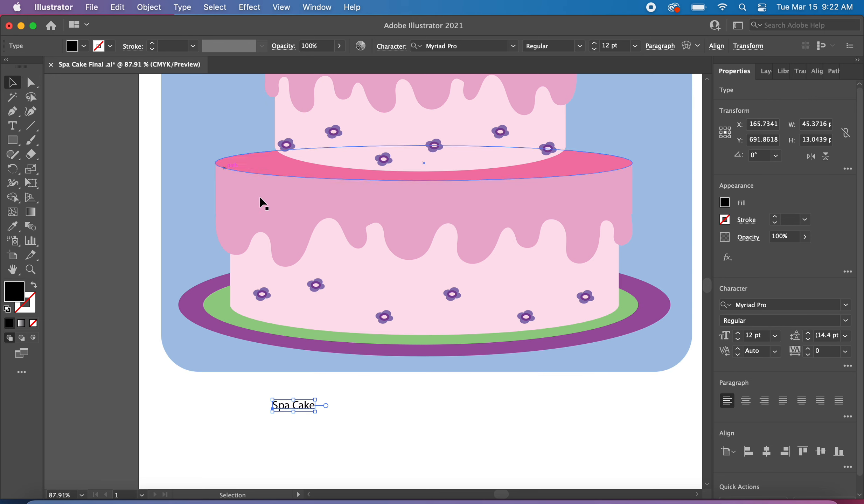
scroll(327, 409, down, 5)
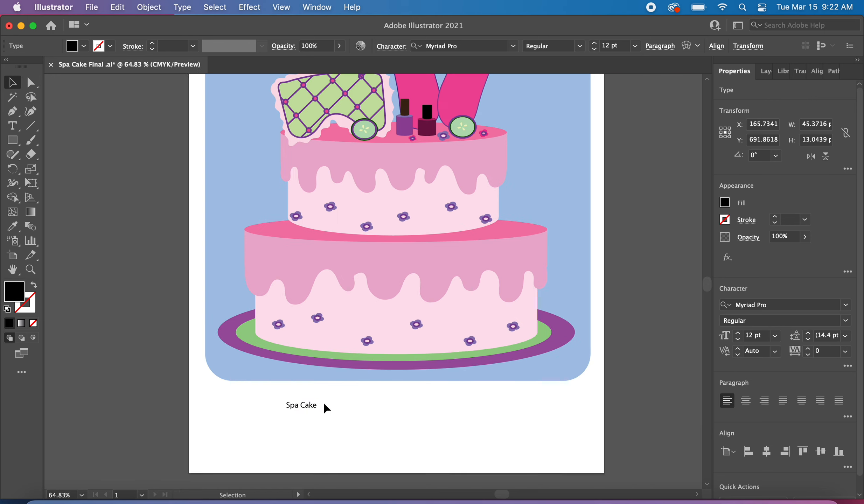
drag(319, 410, 482, 447)
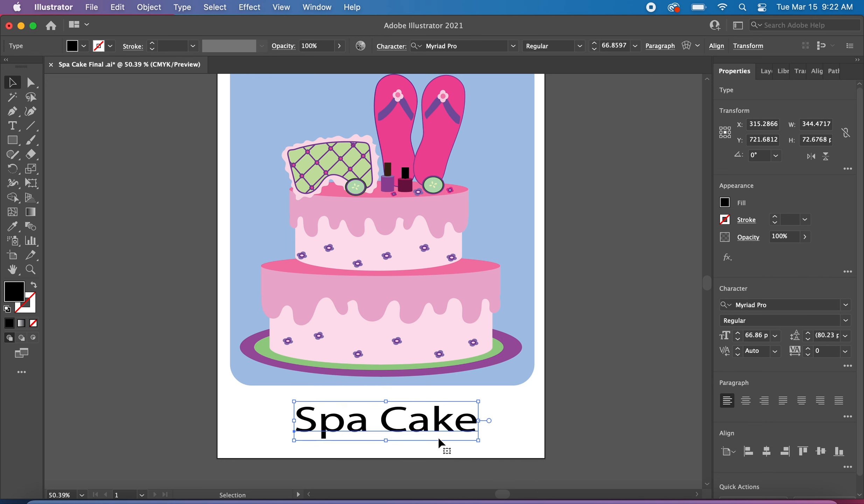
mouse_move(438, 430)
mouse_down()
mouse_move(434, 418)
mouse_move(453, 417)
mouse_move(437, 418)
mouse_move(442, 400)
mouse_move(432, 419)
mouse_up()
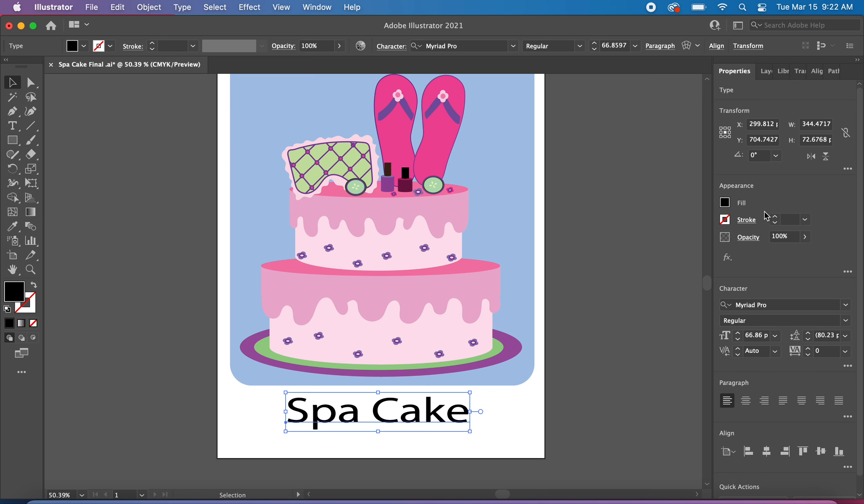
Try pinkish red, purple and dark red fills on the "Spa Cake" text and set it back to black
click(727, 204)
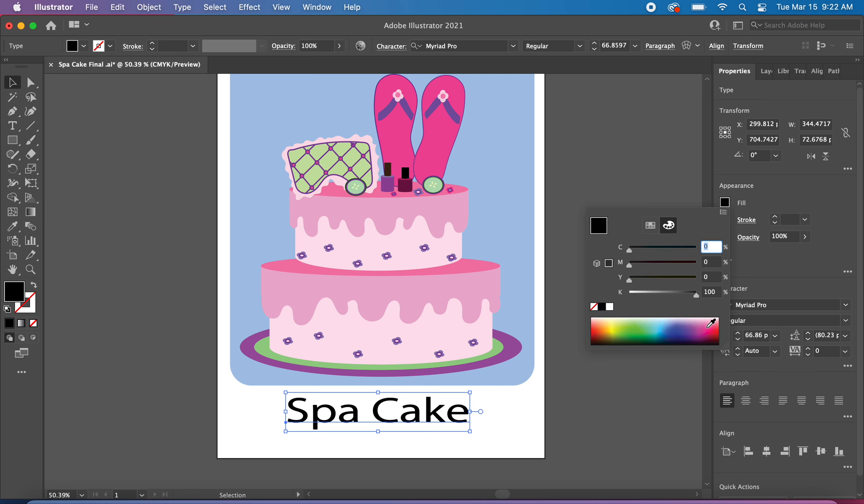
click(713, 325)
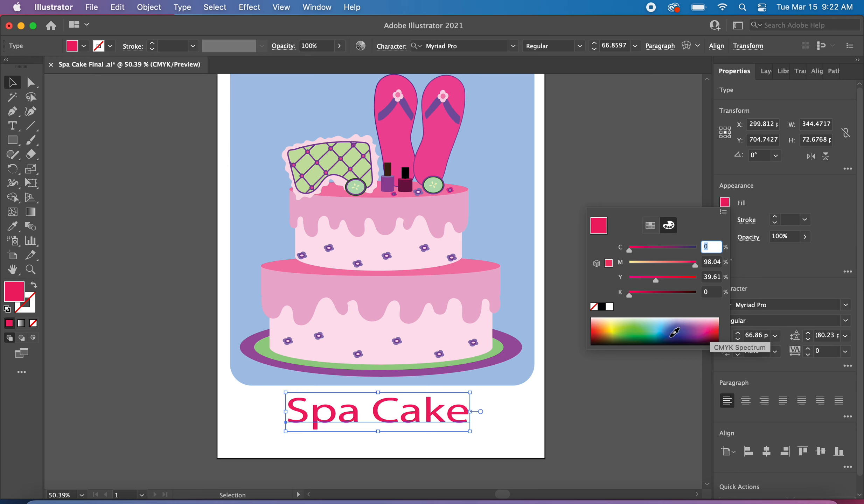
click(681, 331)
click(687, 330)
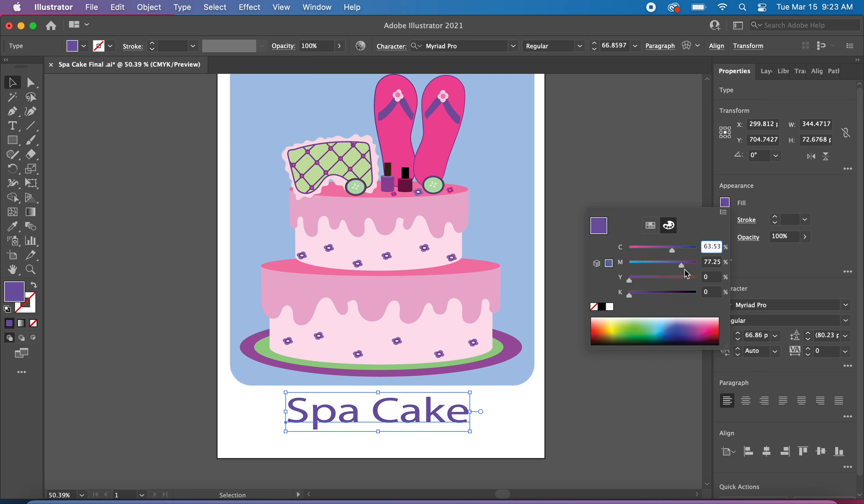
click(711, 335)
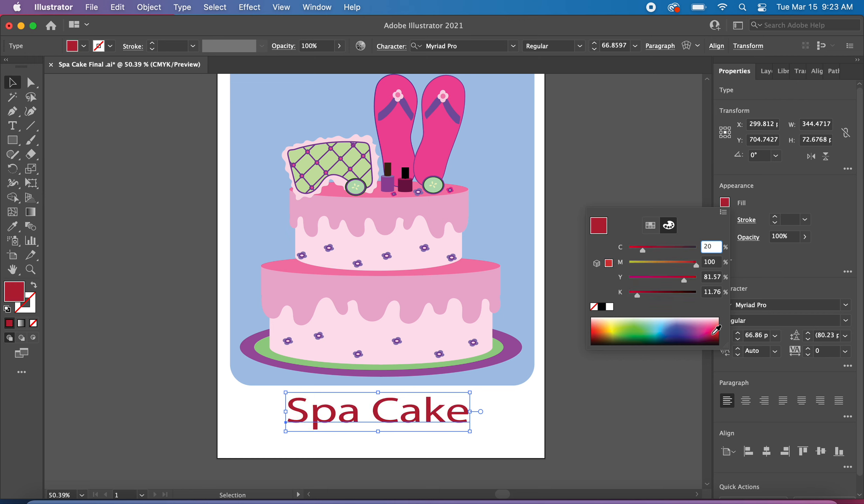
click(602, 306)
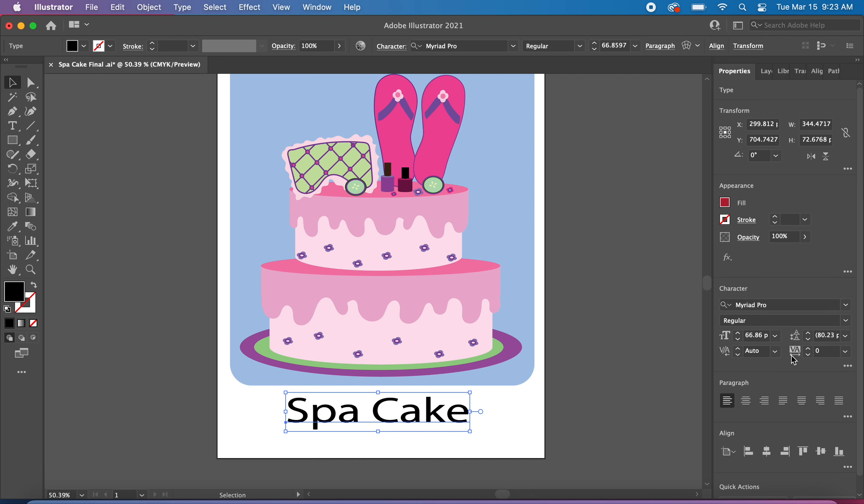
Set the "Spa Cake" title in American Typewriter, nudge it slightly up and left to centre it, and deselect it
click(846, 305)
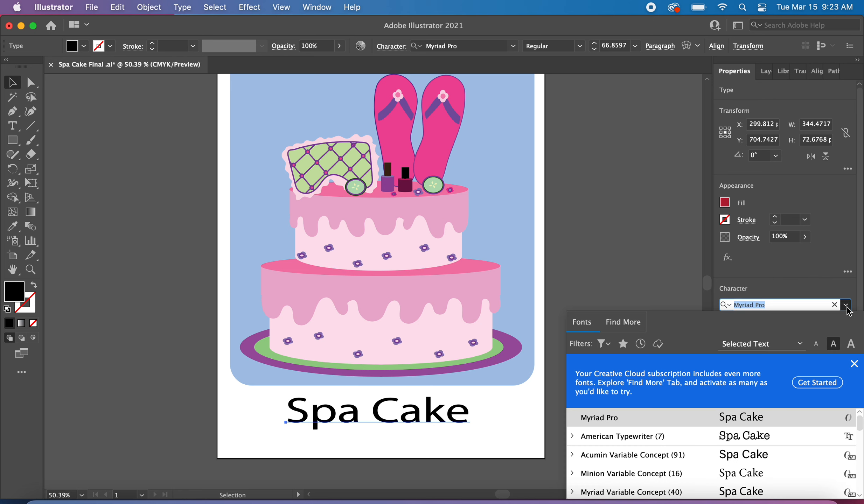
click(747, 437)
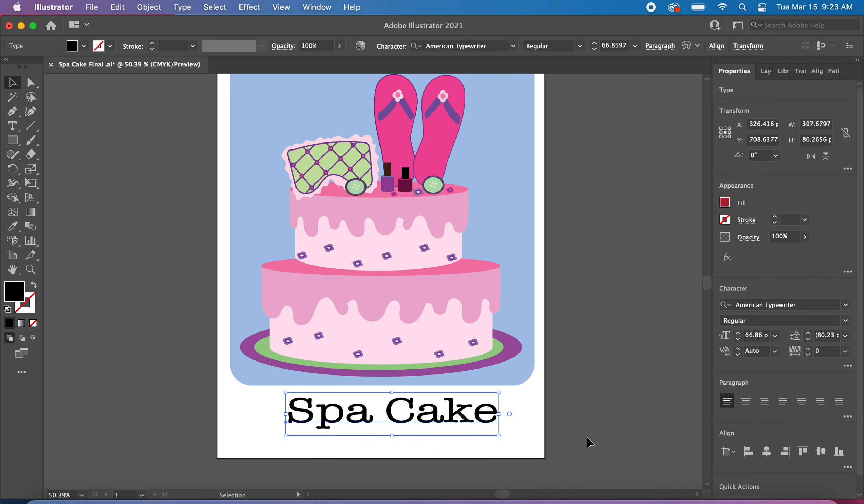
drag(395, 401, 391, 399)
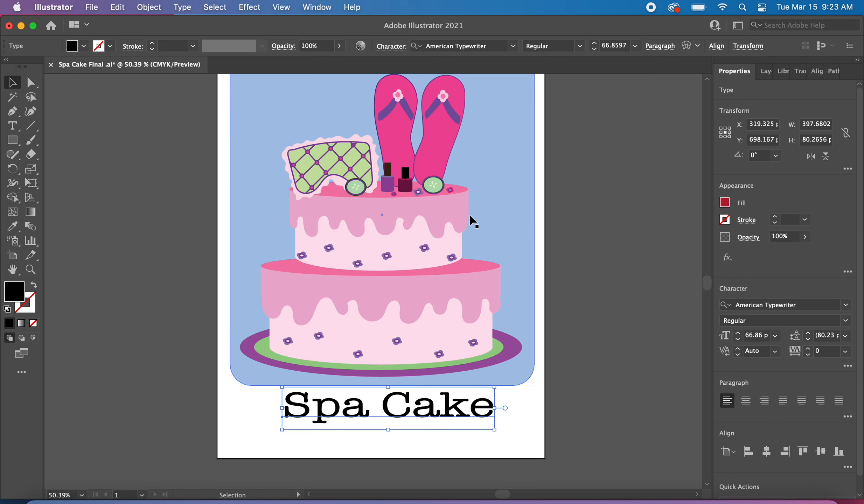
click(77, 185)
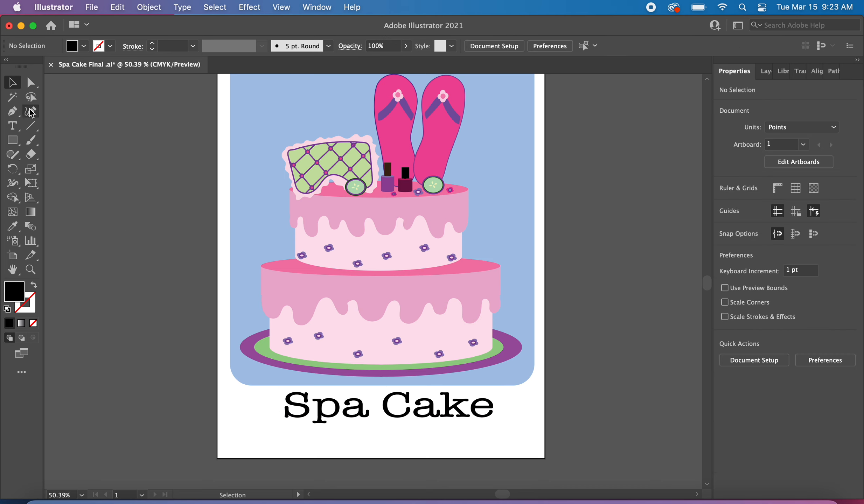
Add the artist's full name as 12 pt American Typewriter point text in the lower-right white area below the title
click(13, 127)
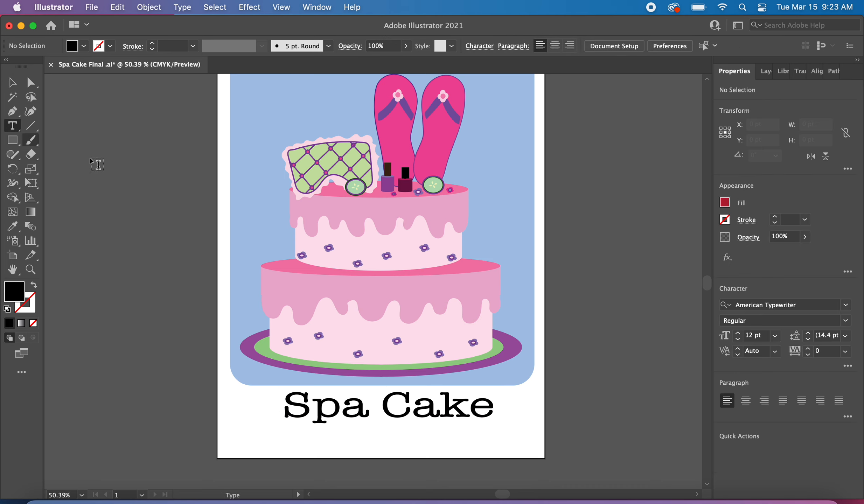
click(459, 435)
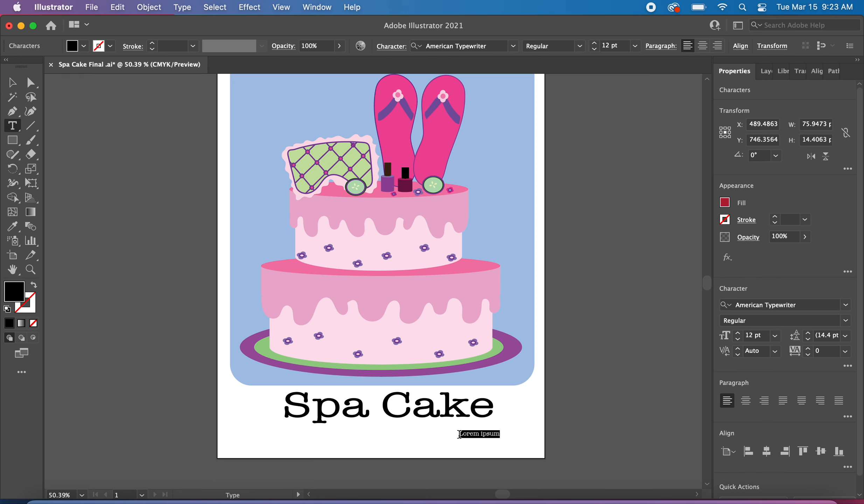
text(Michelle Marsden)
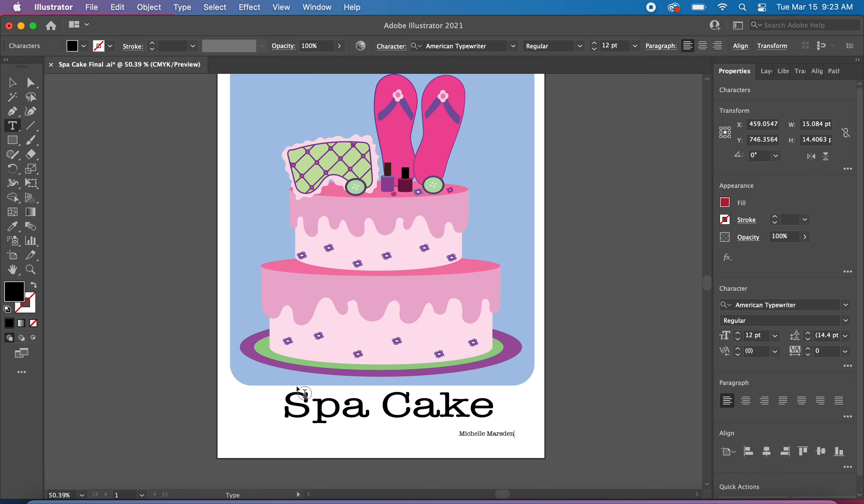
Add the class label "AD2" as separate 12 pt point text directly beneath the artist's name
click(13, 126)
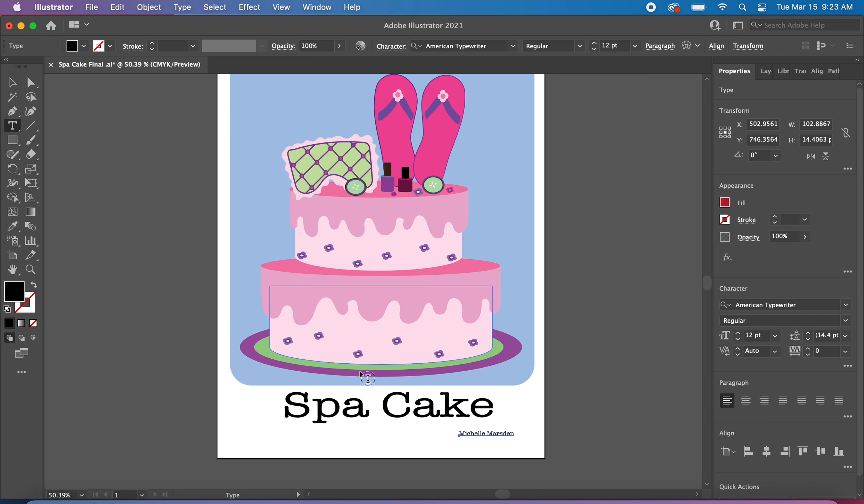
click(461, 442)
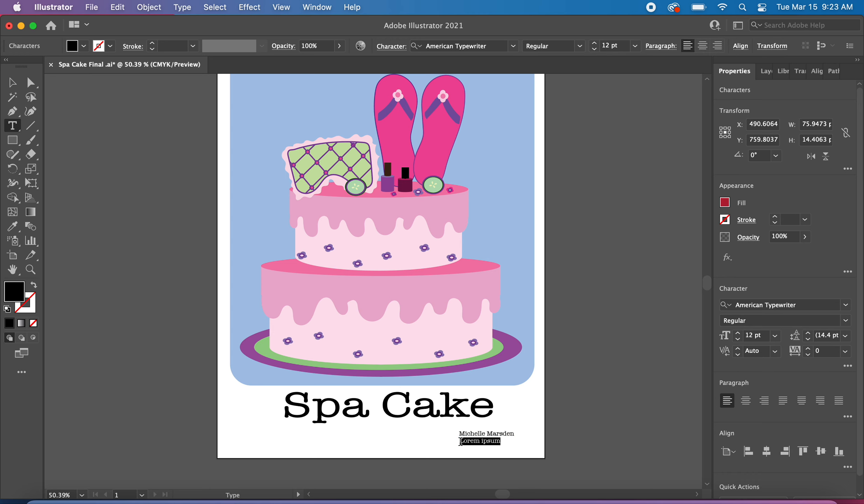
text(AD2)
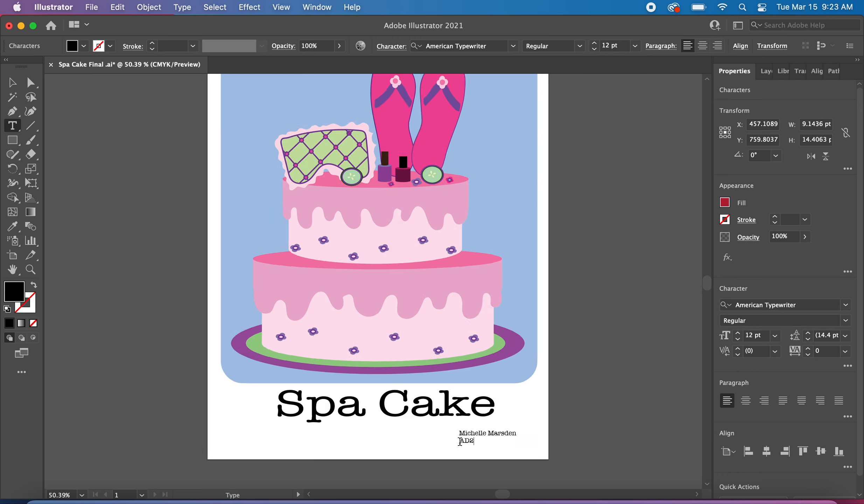
Shift the "AD2" label slightly left so that it lines up with the left edge of the name above
scroll(460, 442, up, 6)
scroll(427, 429, right, 2)
scroll(428, 429, down, 1)
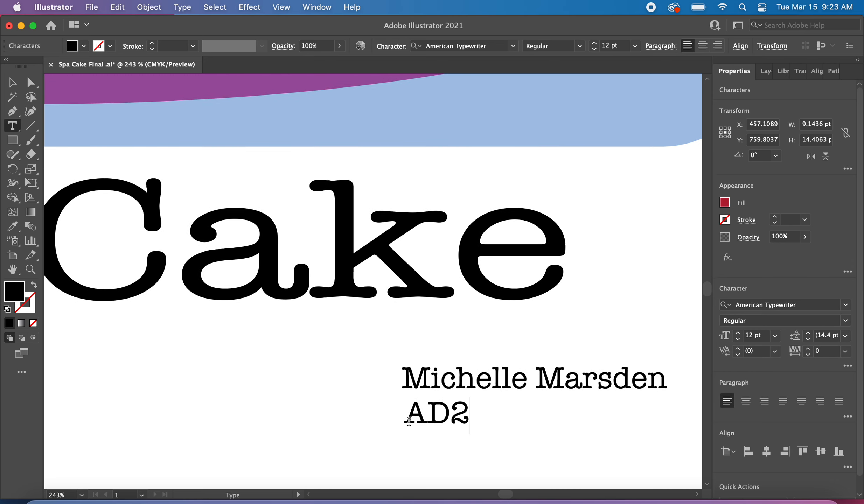
click(12, 82)
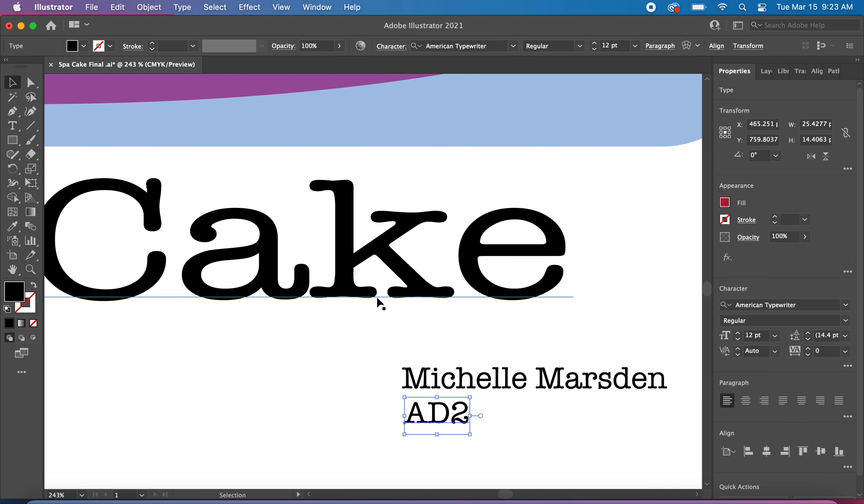
drag(436, 420, 431, 417)
Start saving a new copy of the artwork on the computer and name it "Spa Cake Final for Art Class"
scroll(290, 367, down, 5)
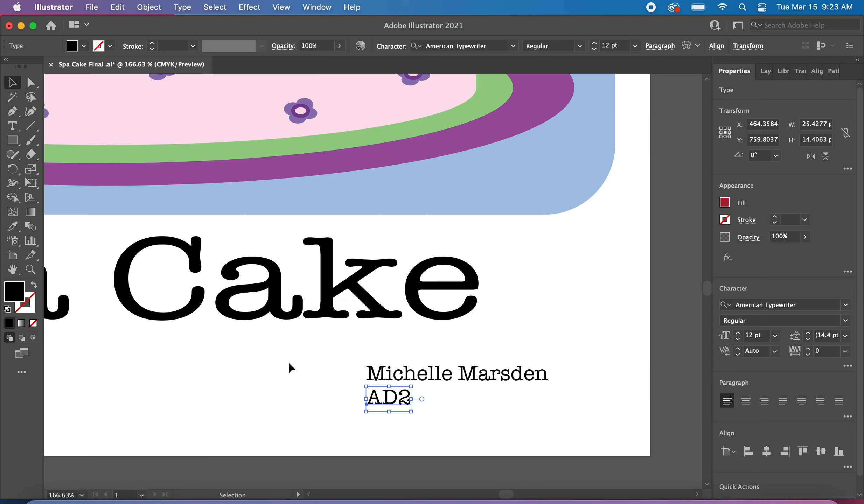
scroll(289, 368, down, 10)
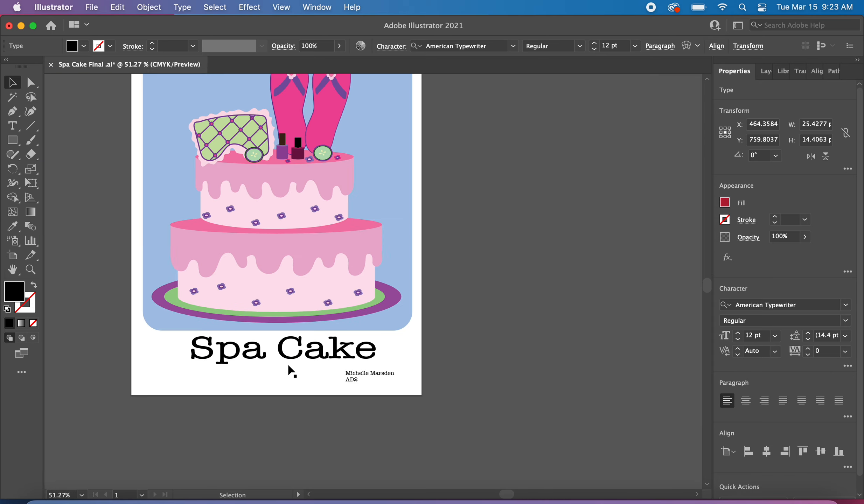
scroll(289, 369, up, 3)
scroll(289, 369, left, 4)
scroll(289, 369, down, 1)
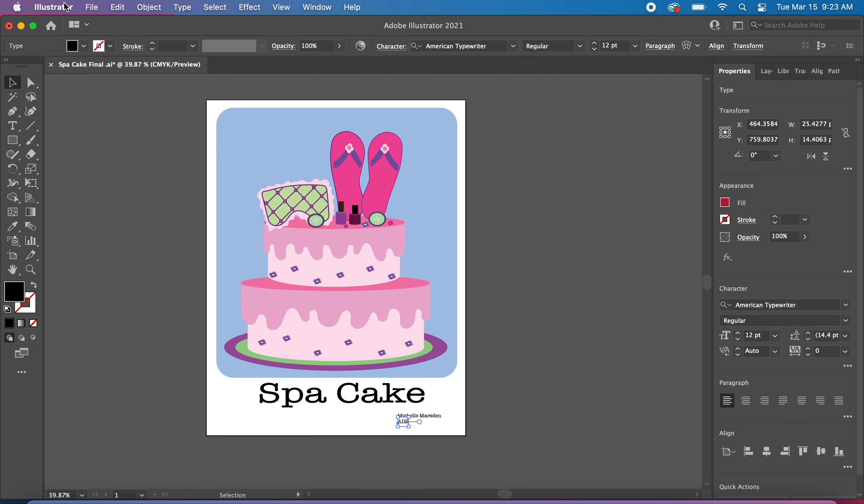
click(90, 7)
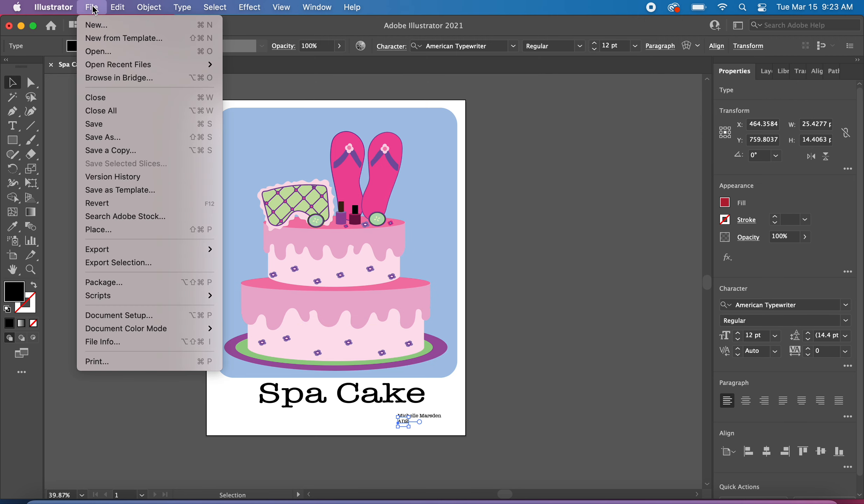
click(132, 141)
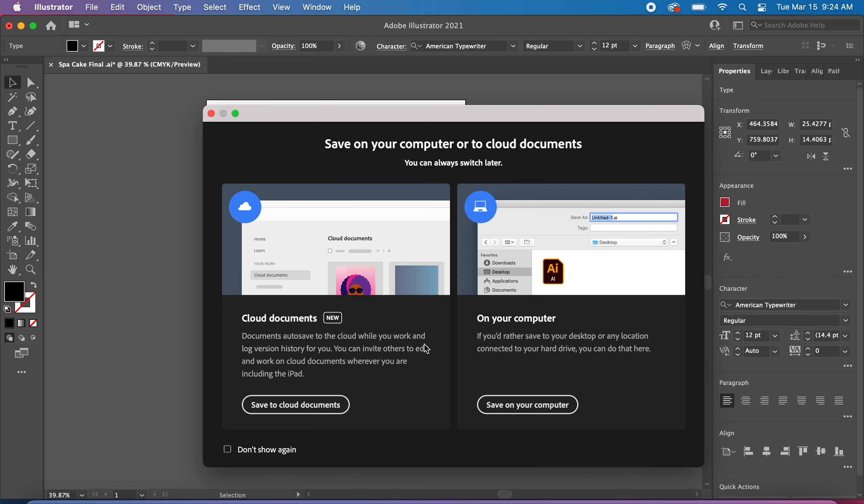
click(542, 406)
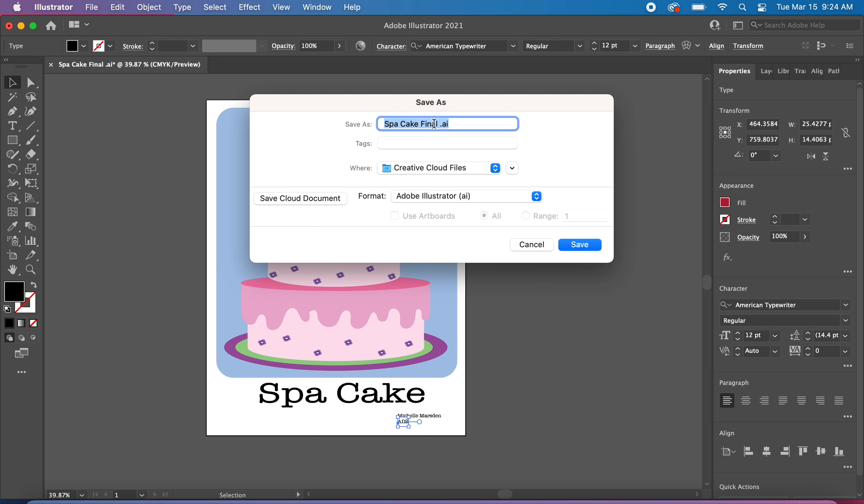
click(434, 124)
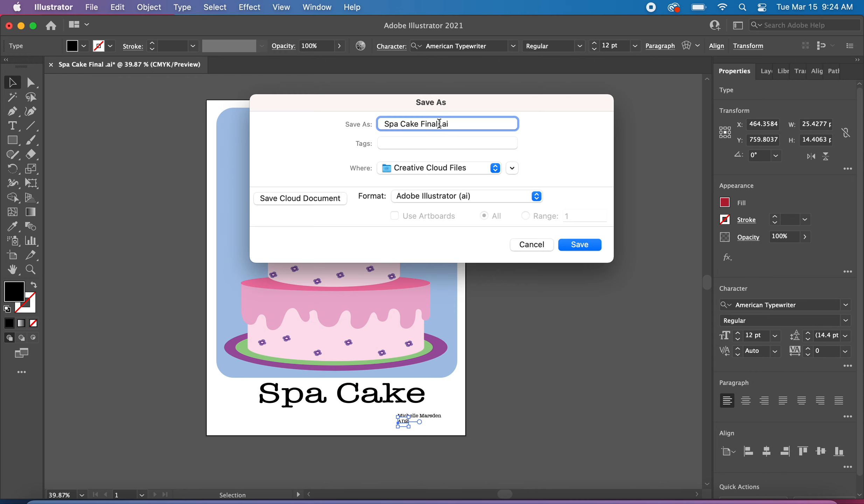
text(for Art Class)
Save the copy in Adobe PDF (pdf) format to the Creative Cloud Files folder, and deselect the artwork
click(467, 198)
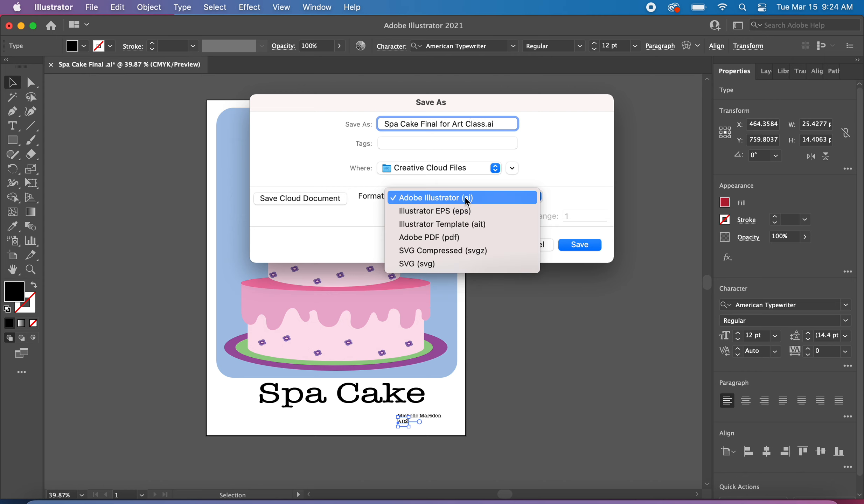
click(464, 237)
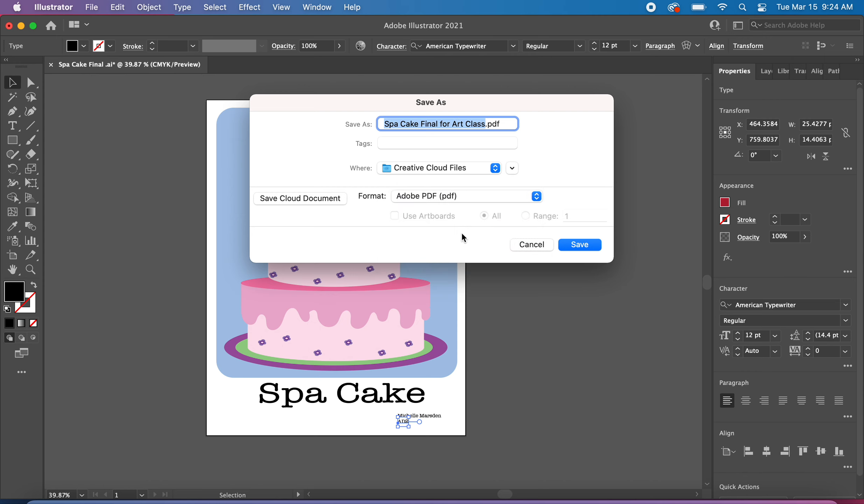
click(437, 170)
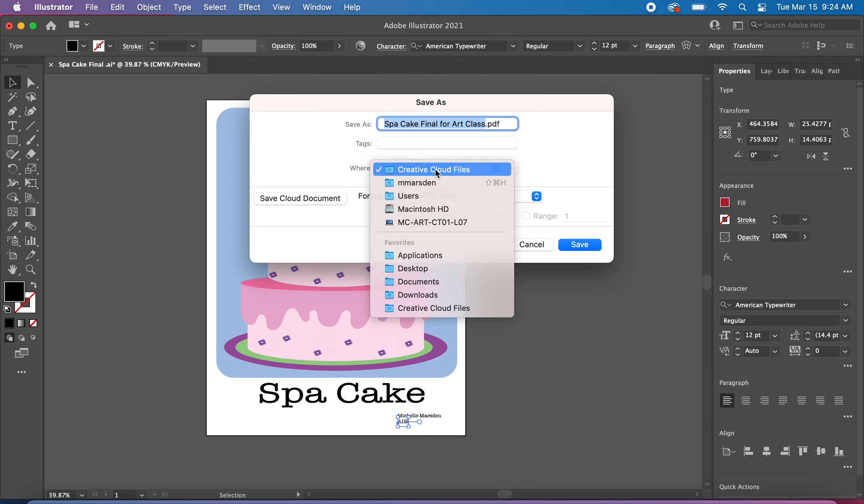
click(436, 170)
click(591, 248)
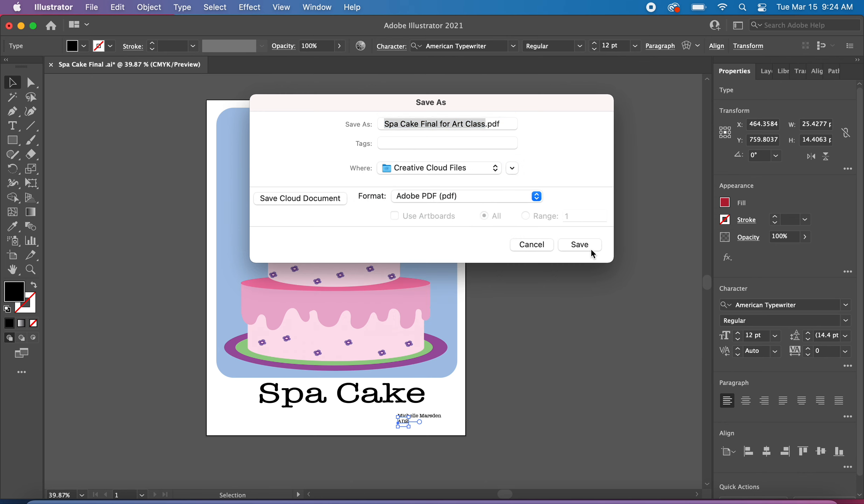
click(614, 422)
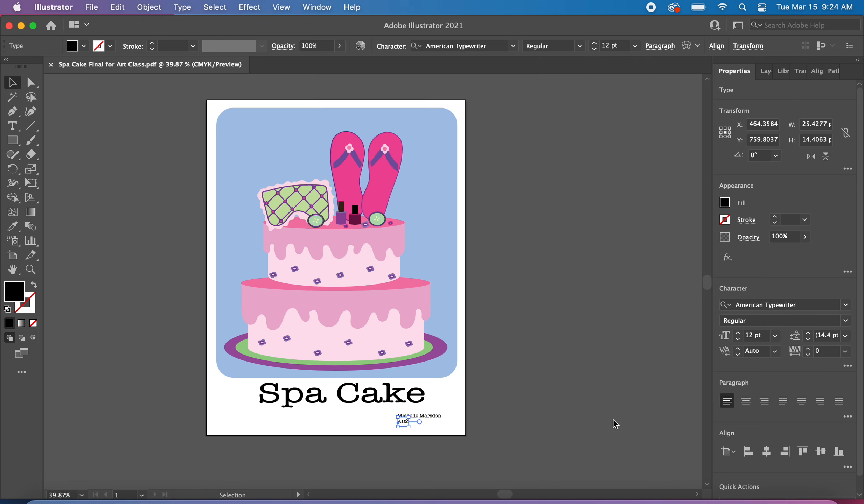
click(525, 381)
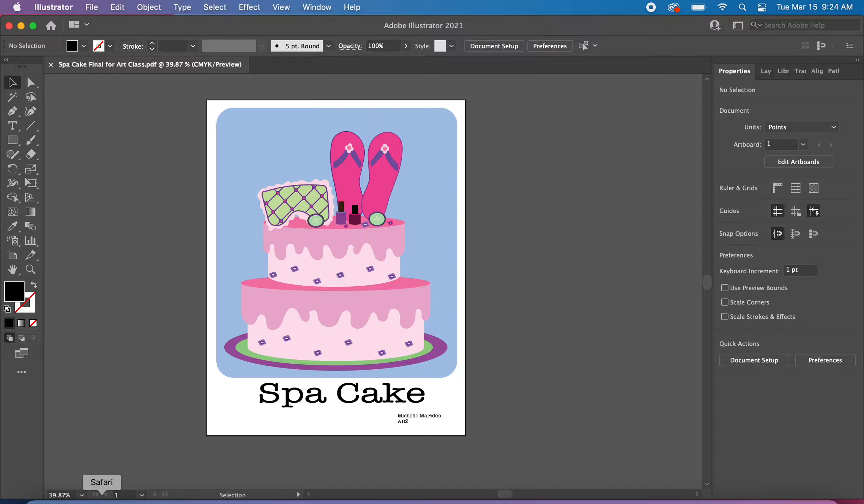
Switch to Safari and review the requirements and example image of the Schoology assignment "10. Finished Birthday Dessert"
click(102, 502)
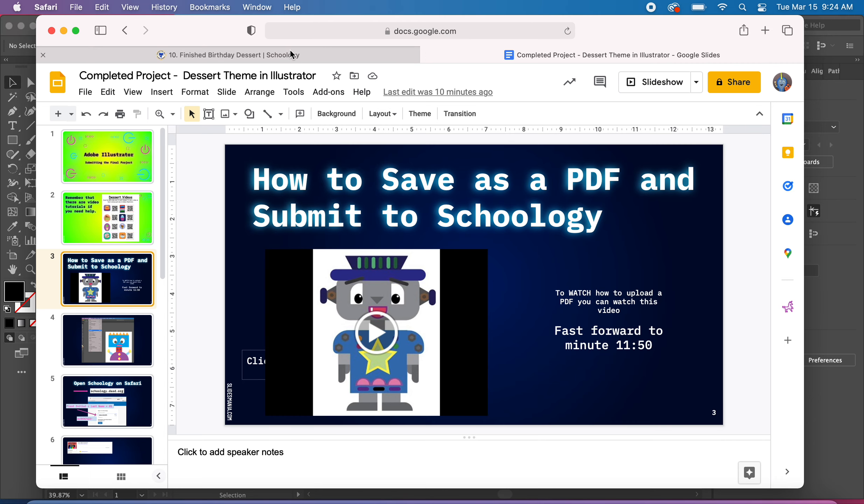
click(263, 56)
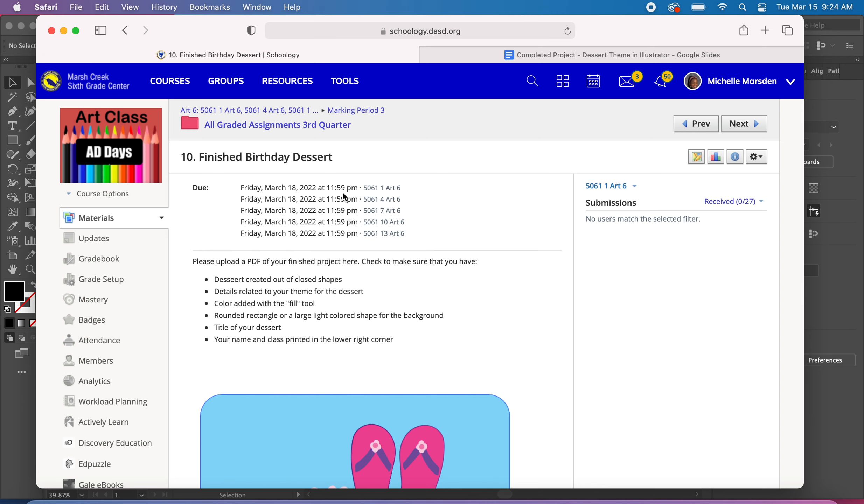
scroll(355, 231, down, 10)
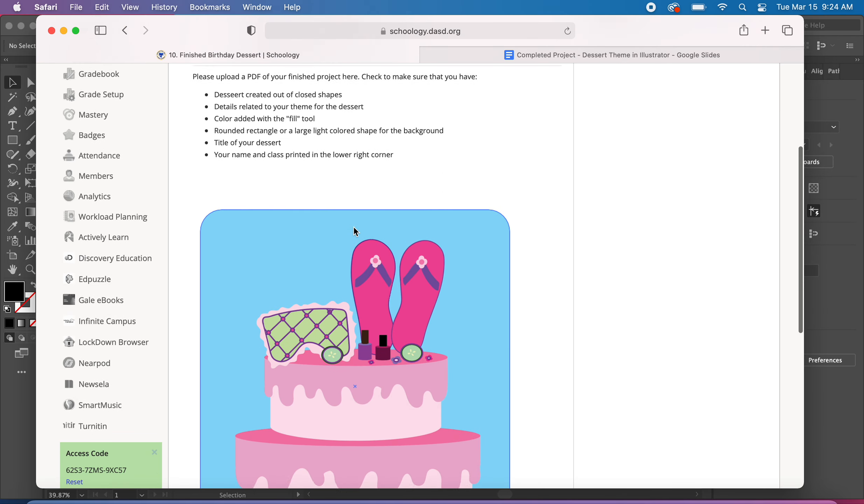
scroll(354, 232, up, 10)
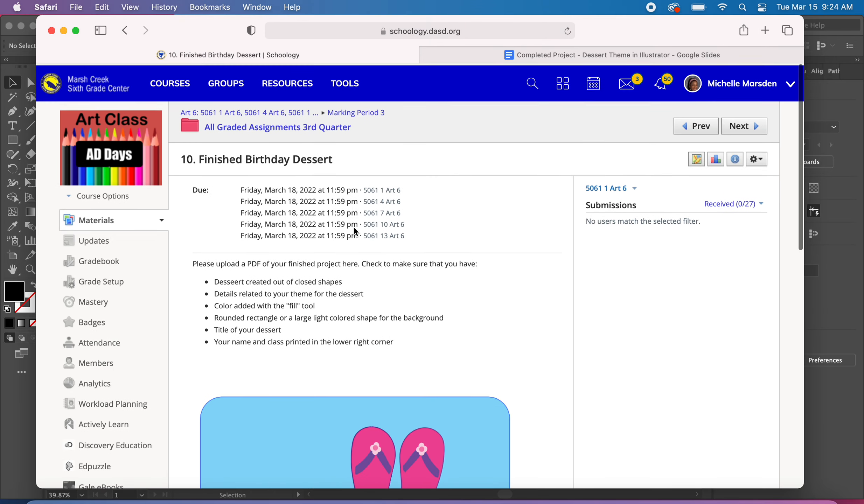